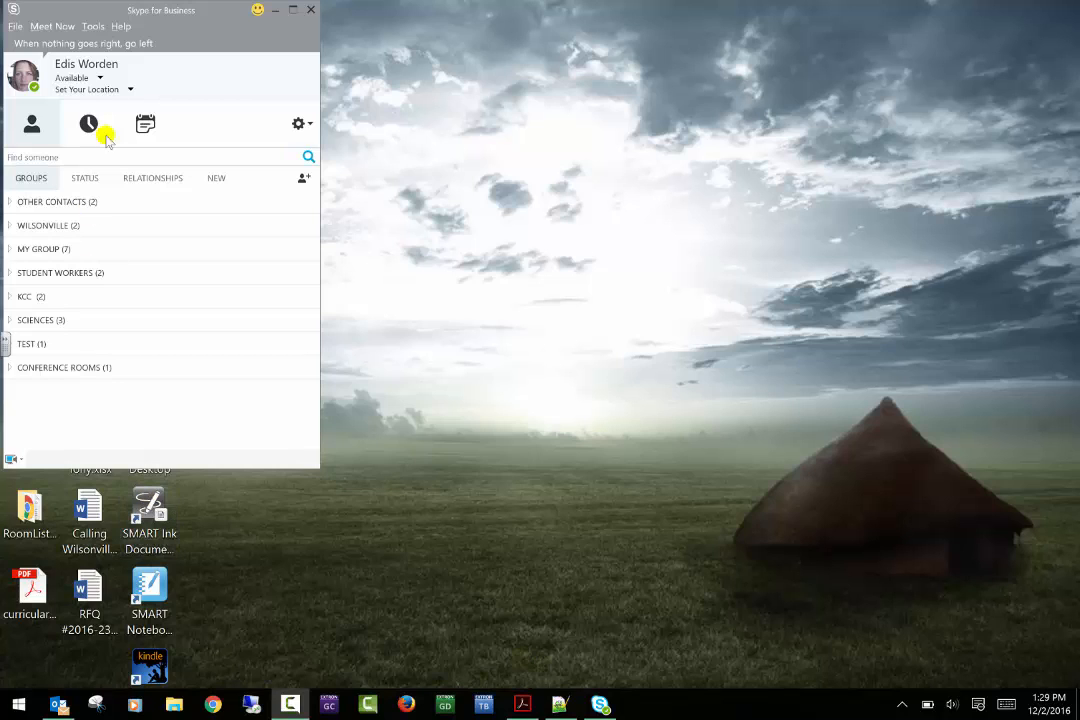
- Choose Tools > Options to open the Options dialog on its General page
{"action": "left_click", "coordinate": [93, 27]}
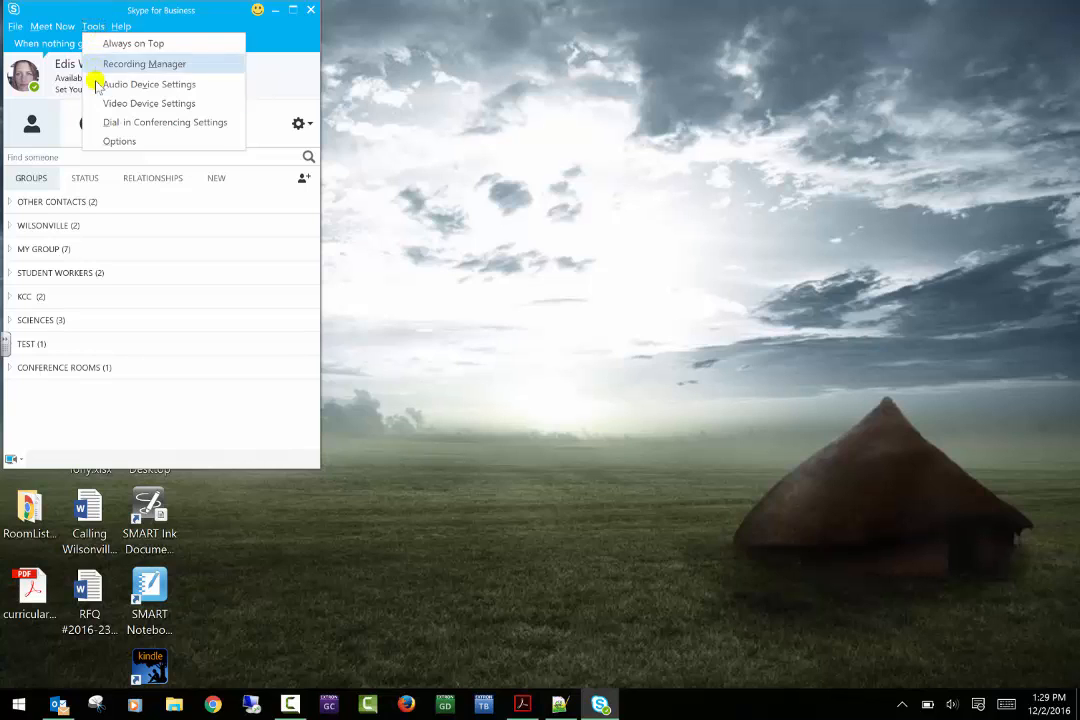
{"action": "left_click", "coordinate": [115, 141]}
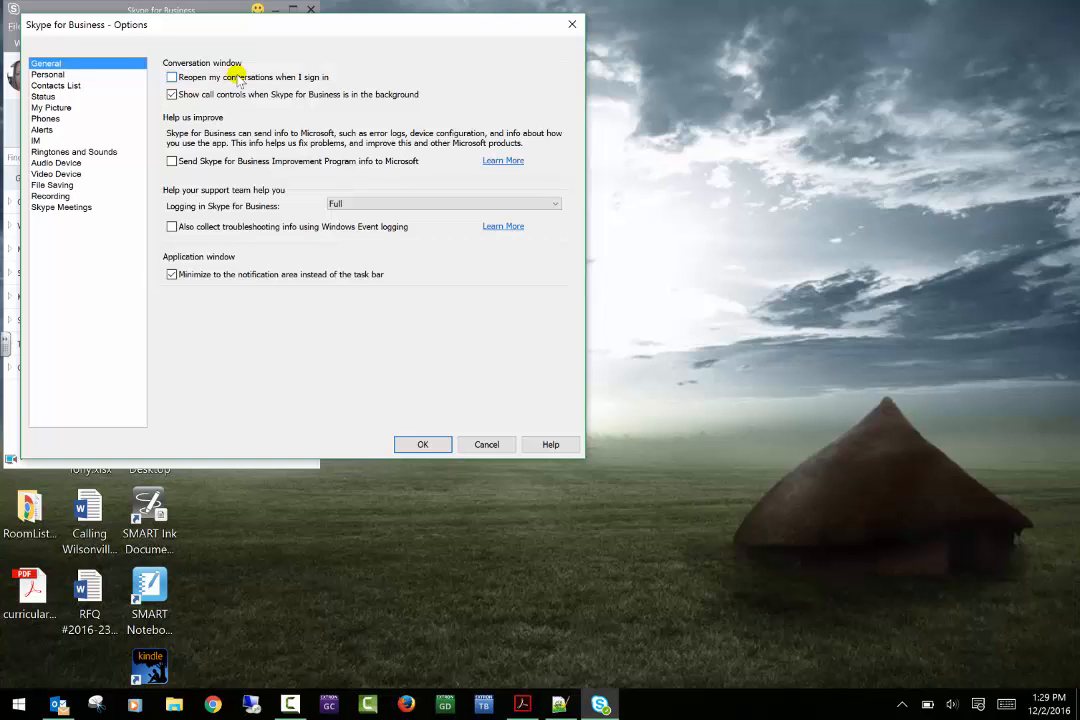
- Switch to the Outlook Inbox using its taskbar icon
{"action": "left_click", "coordinate": [59, 705]}
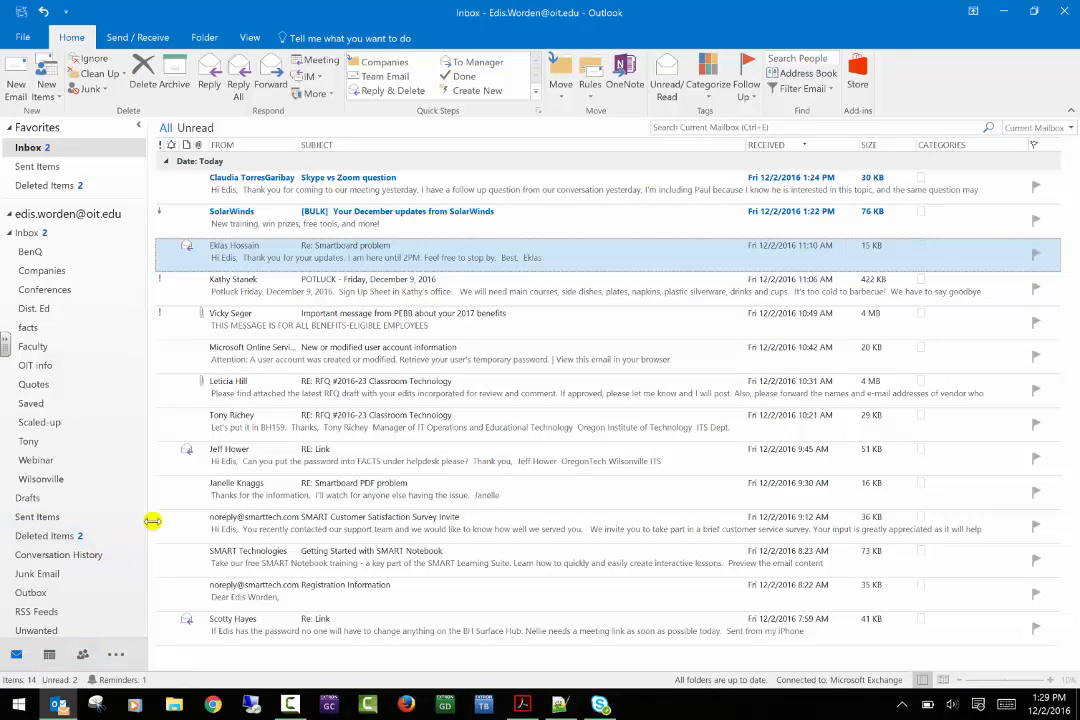
- View Outlook's Conversation History folder, then minimize Outlook to return to the Options dialog
{"action": "left_click", "coordinate": [88, 555]}
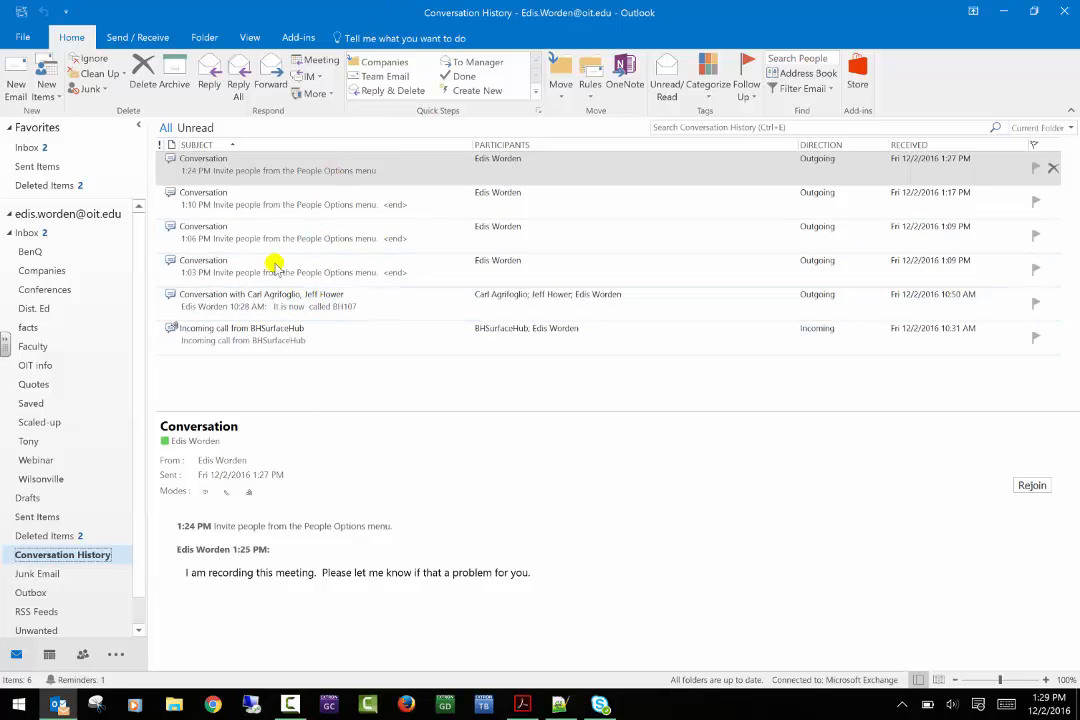
{"action": "left_click", "coordinate": [1001, 11]}
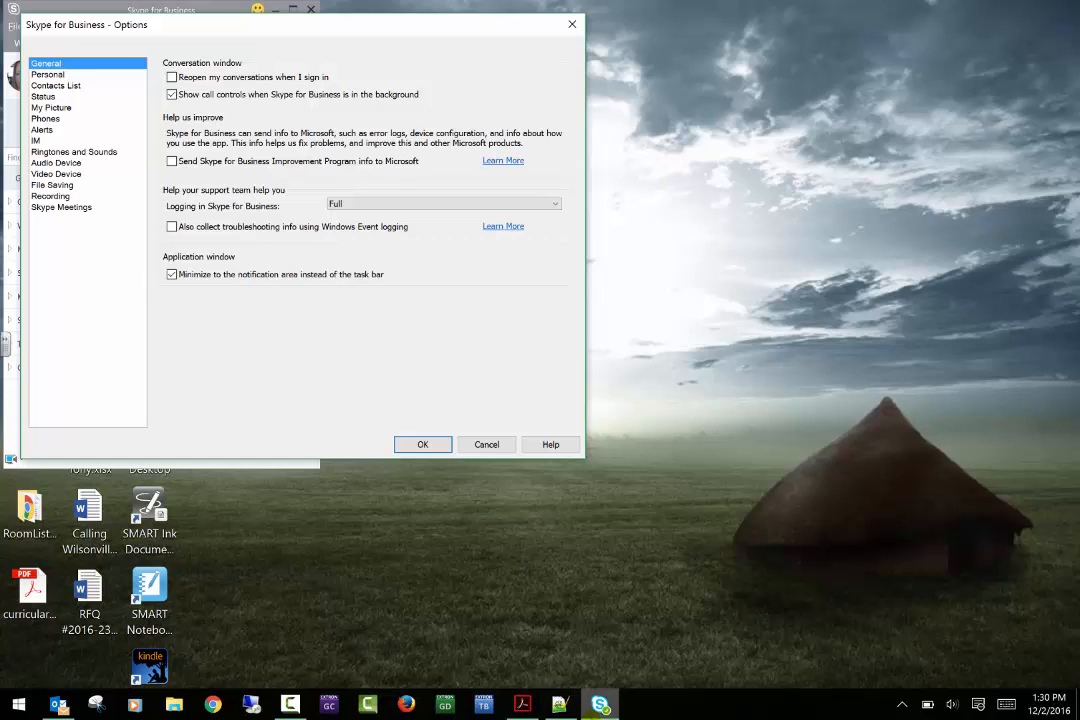
{"action": "mouse_move", "coordinate": [603, 707]}
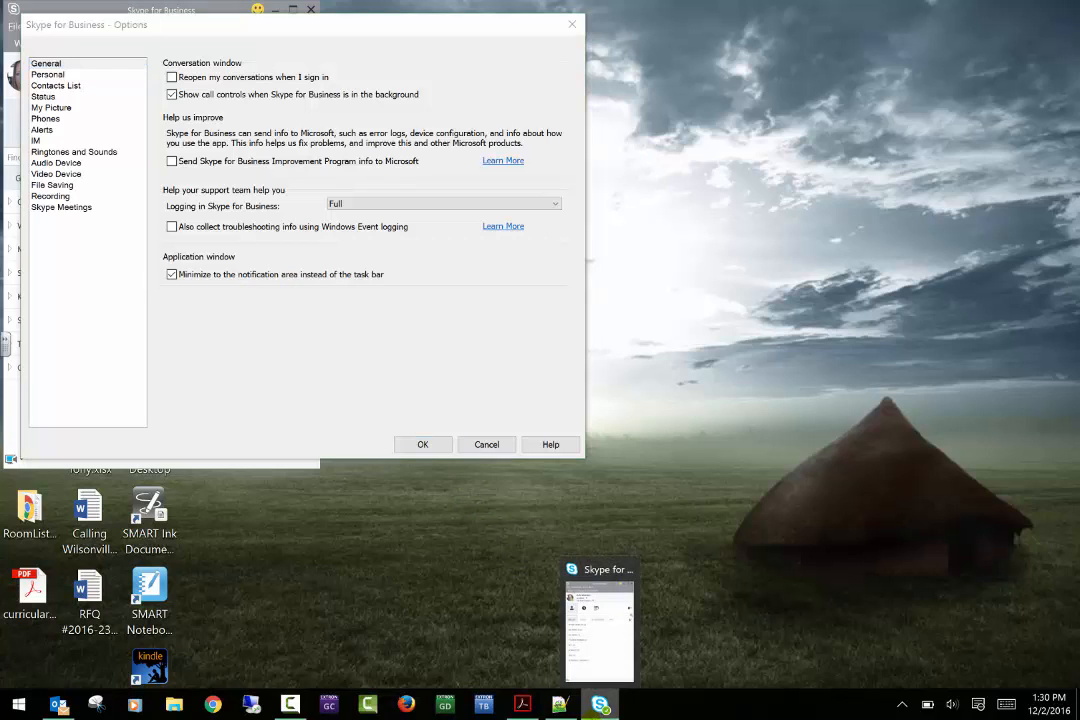
{"action": "right_click", "coordinate": [601, 706]}
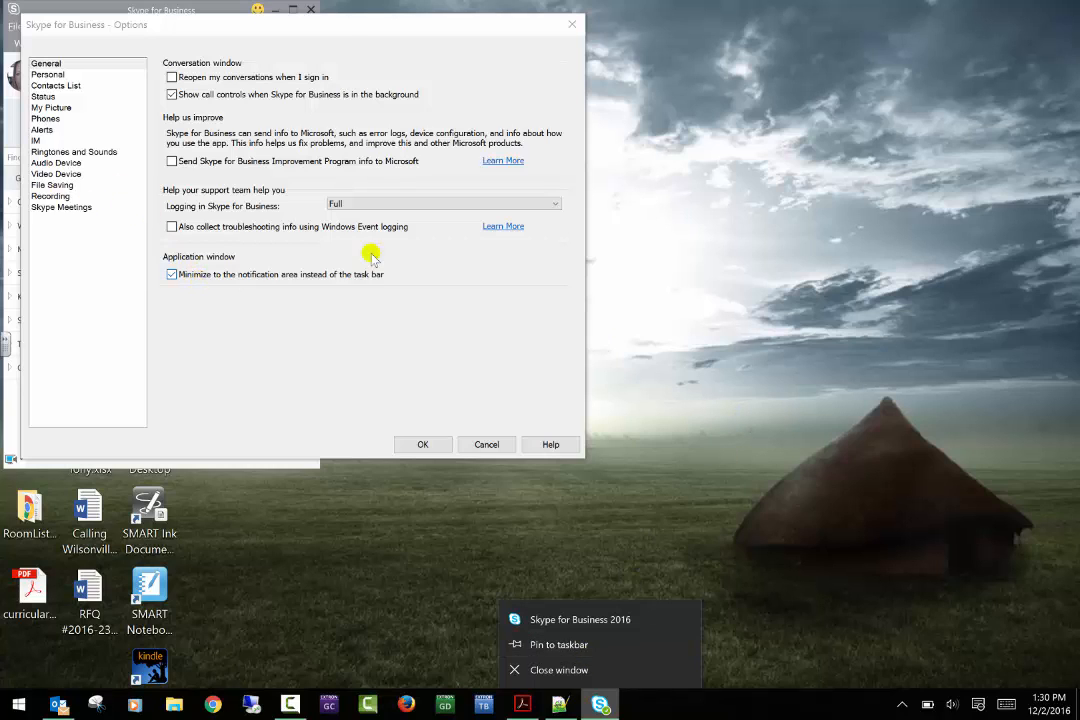
{"action": "left_click", "coordinate": [903, 705]}
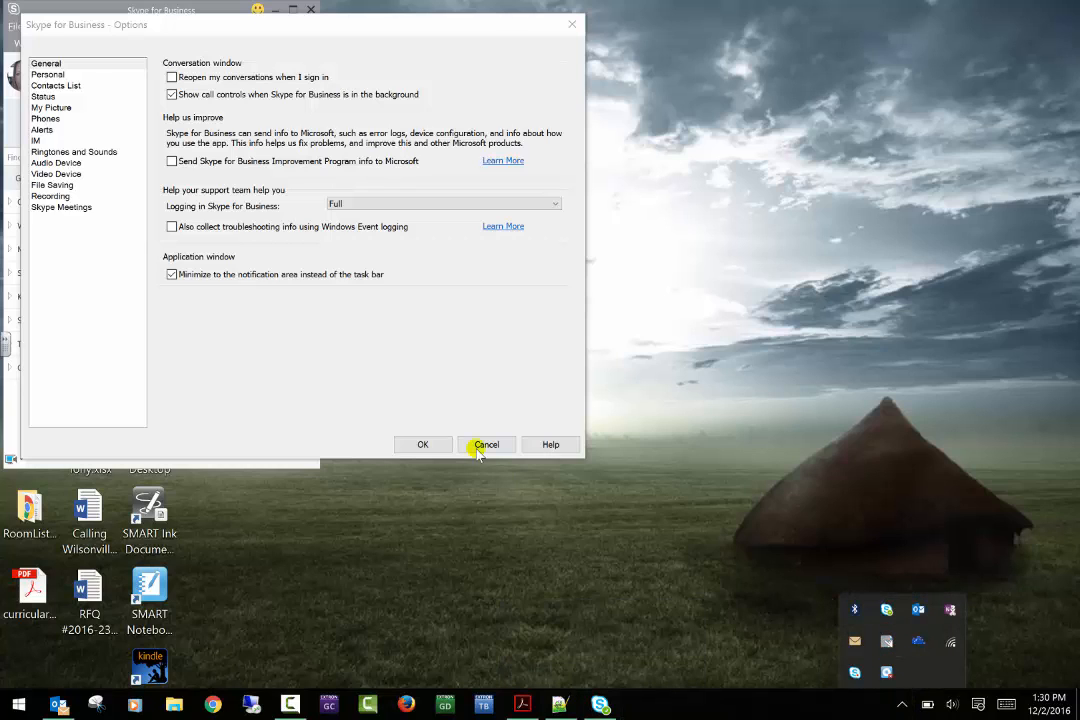
{"action": "left_click", "coordinate": [57, 68]}
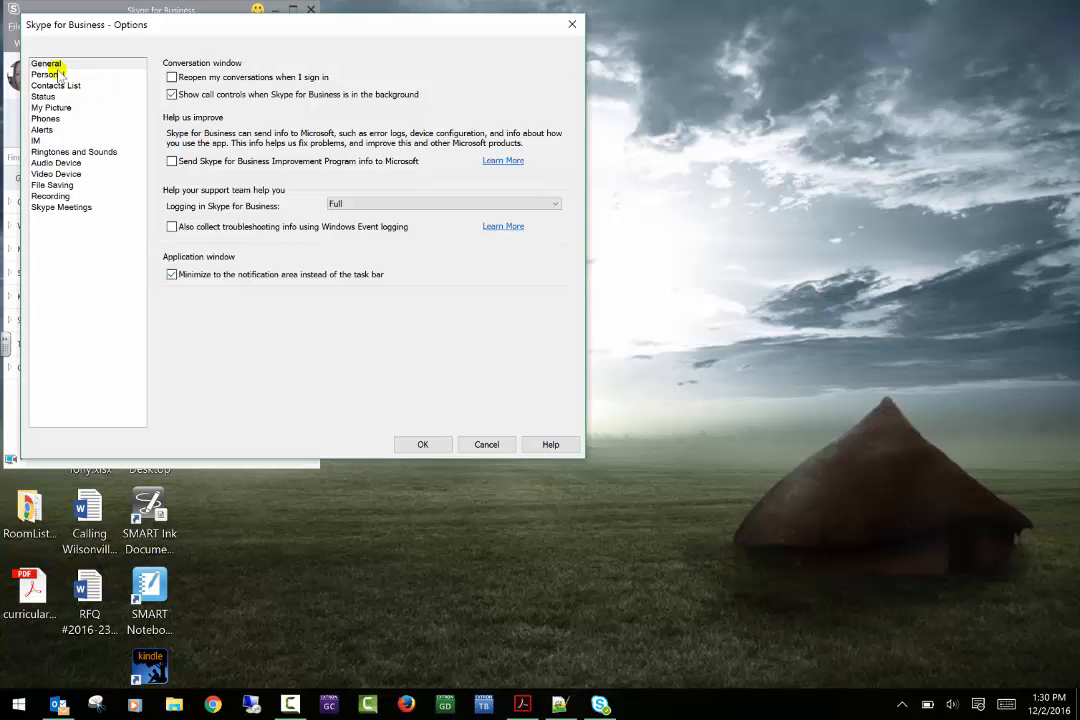
- Browse the Personal and Contacts List pages, ending on Status with 5-minute Inactive and Away timers
{"action": "left_click", "coordinate": [57, 74]}
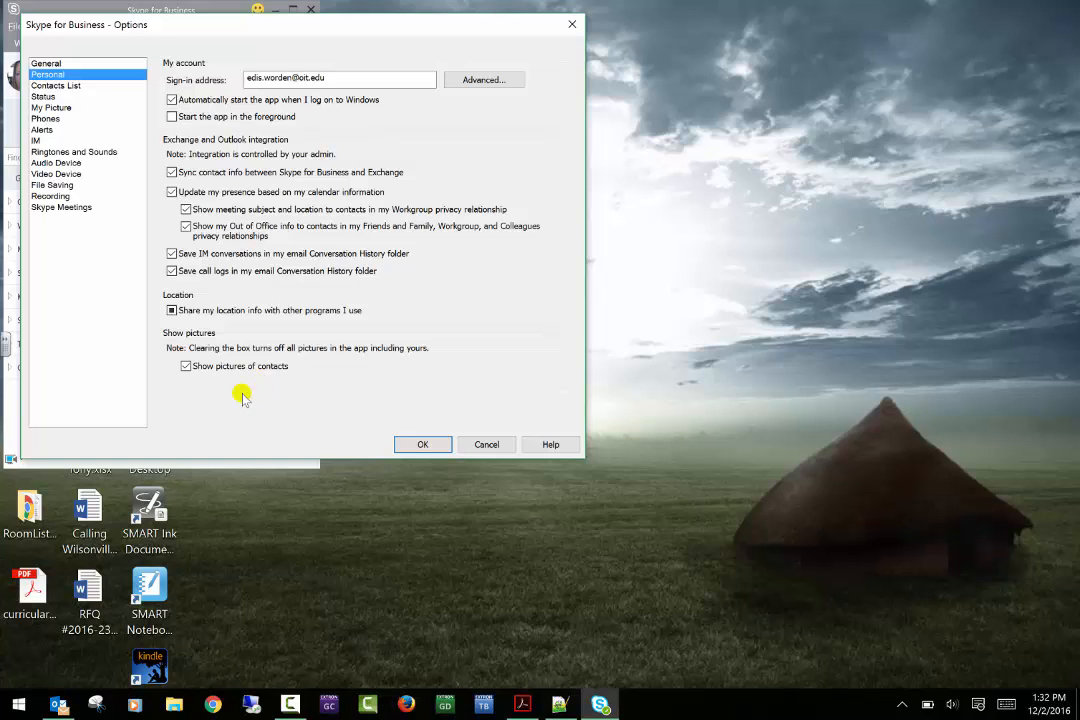
{"action": "left_click", "coordinate": [69, 87]}
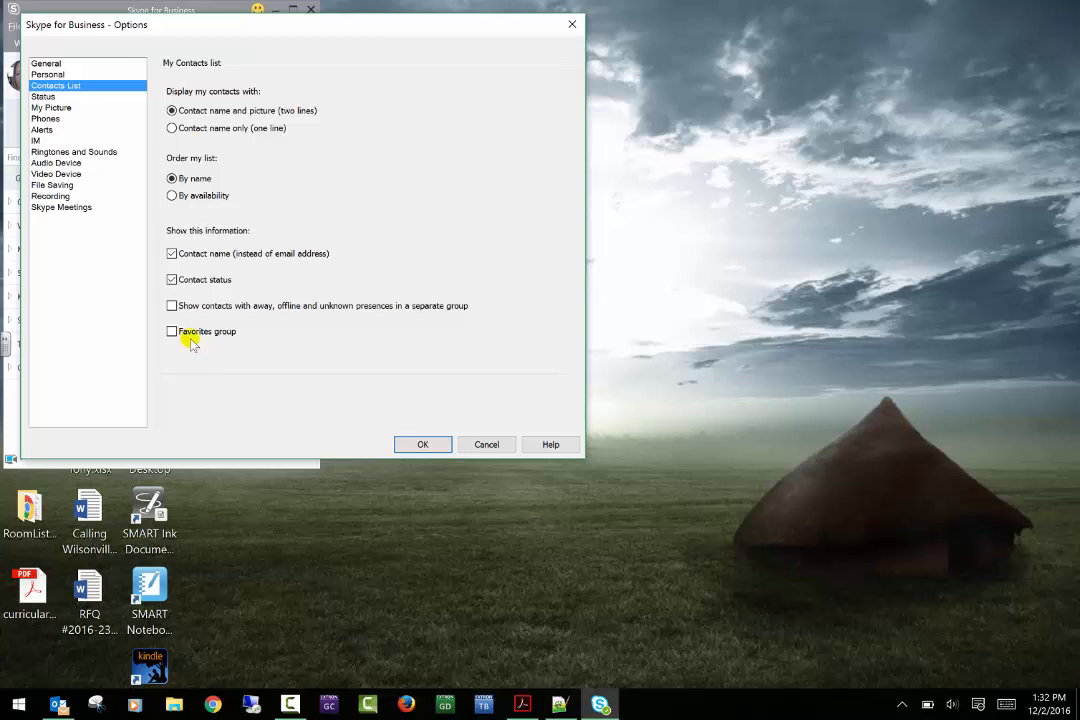
{"action": "left_click", "coordinate": [38, 97]}
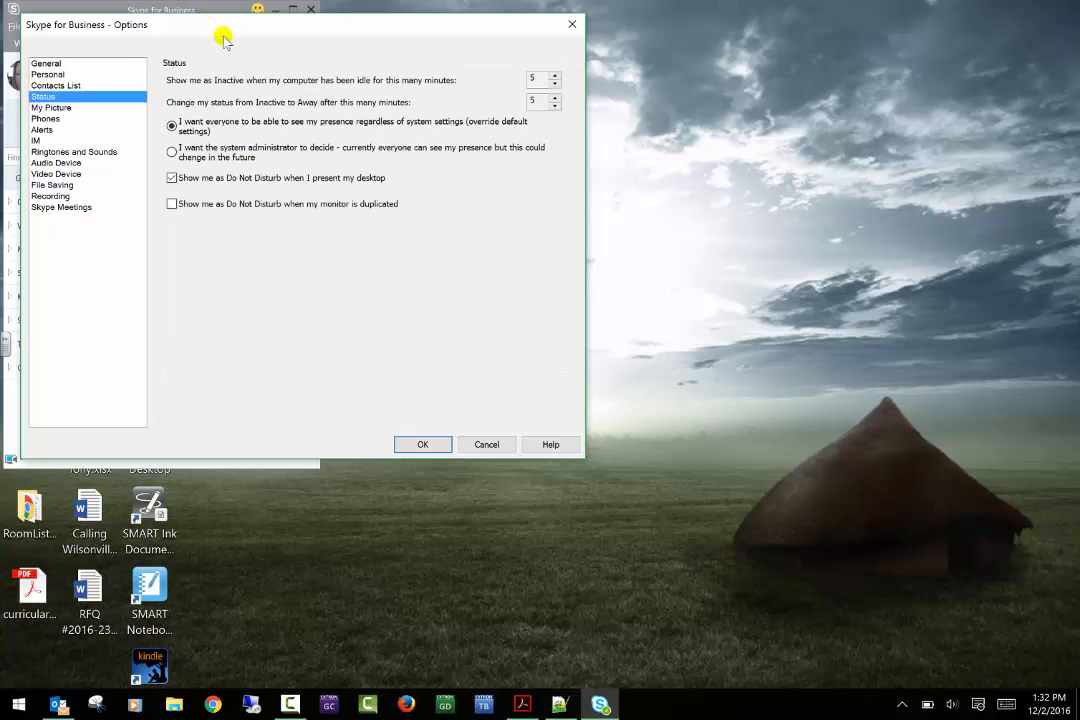
- Move the Options dialog aside and back, then show the My Picture page
{"action": "left_click_drag", "start_coordinate": [271, 29], "coordinate": [541, 17]}
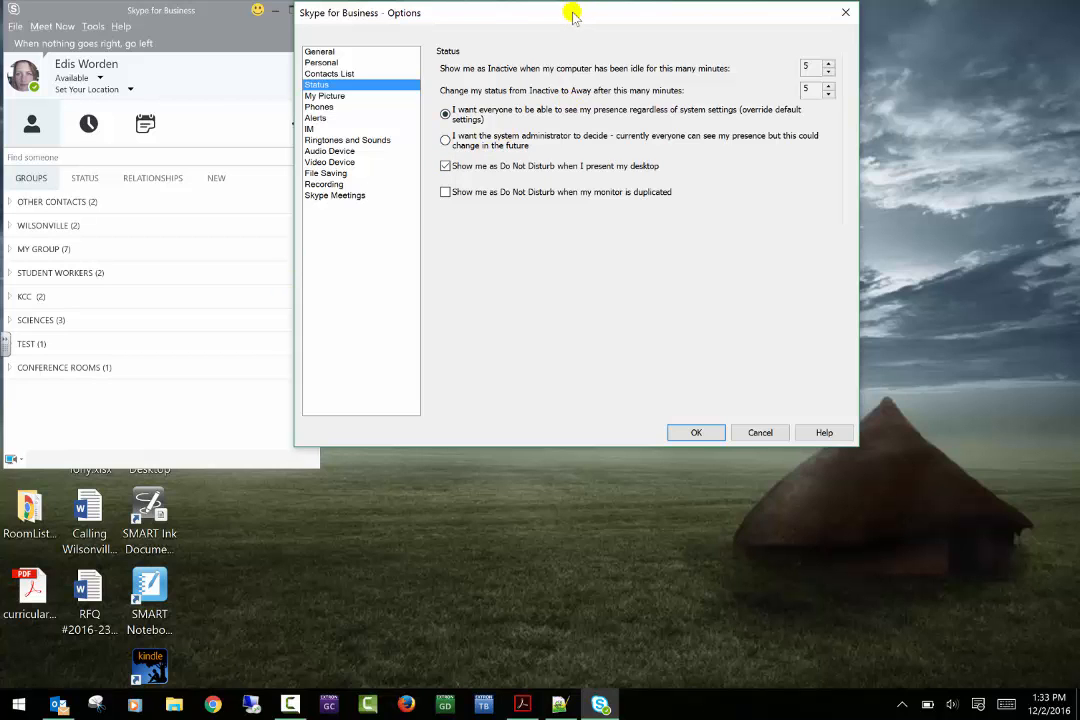
{"action": "left_click_drag", "start_coordinate": [571, 10], "coordinate": [309, 16]}
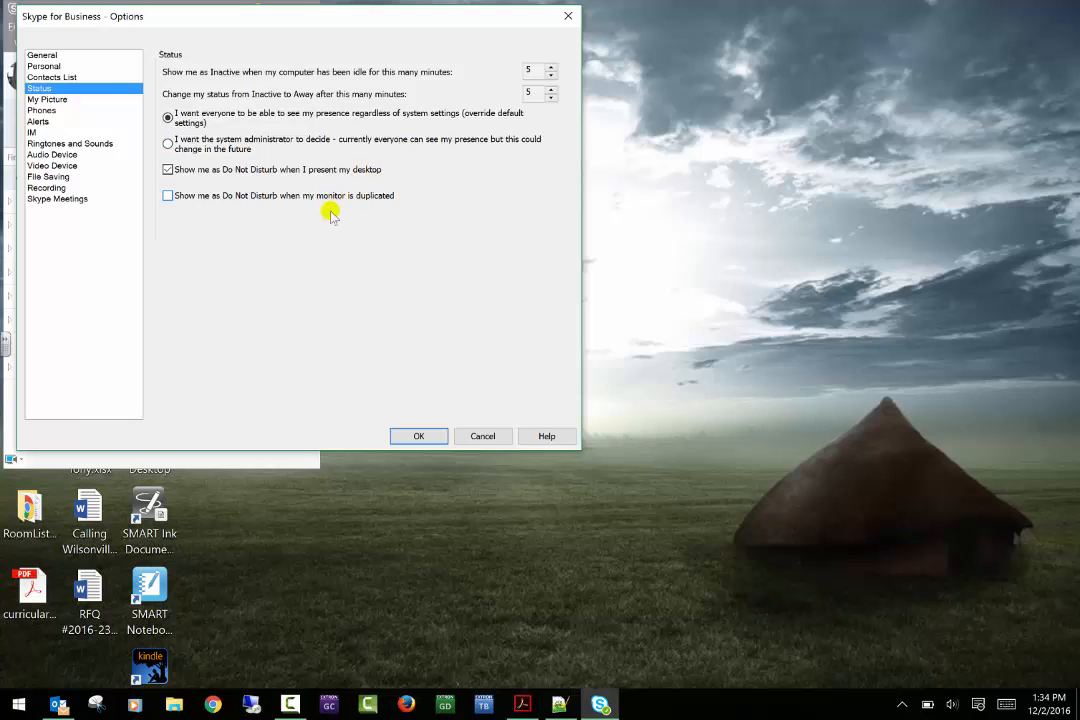
{"action": "left_click", "coordinate": [57, 99]}
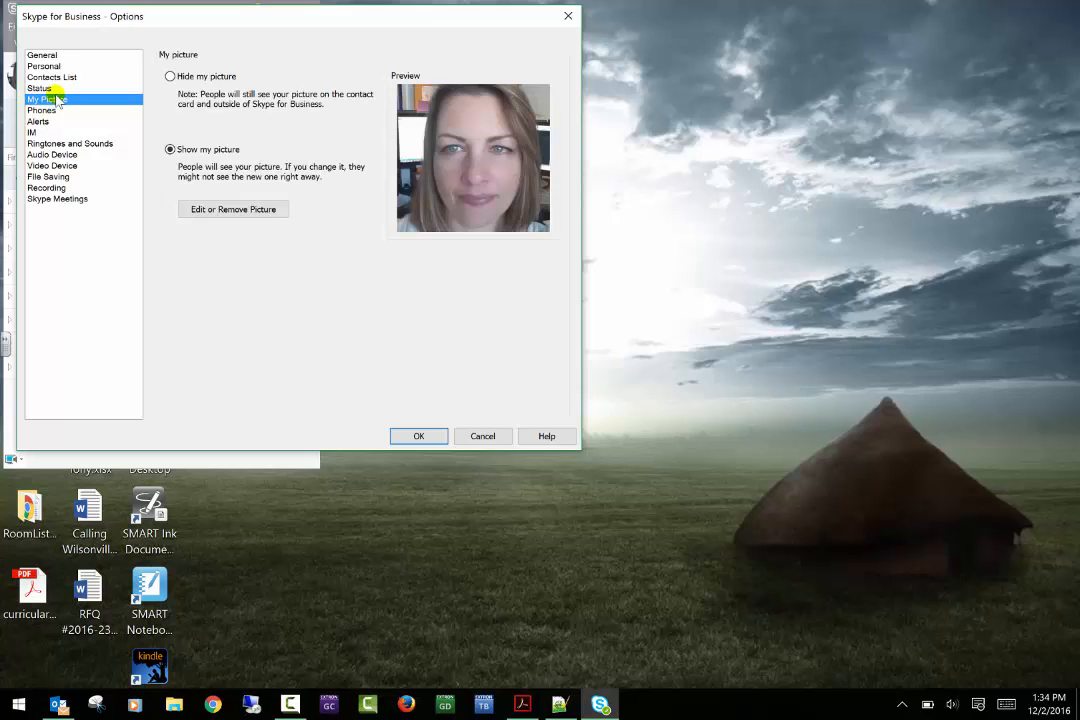
- Choose Edit or Remove Picture to open the Outlook Web App sign-in page
{"action": "left_click", "coordinate": [229, 210]}
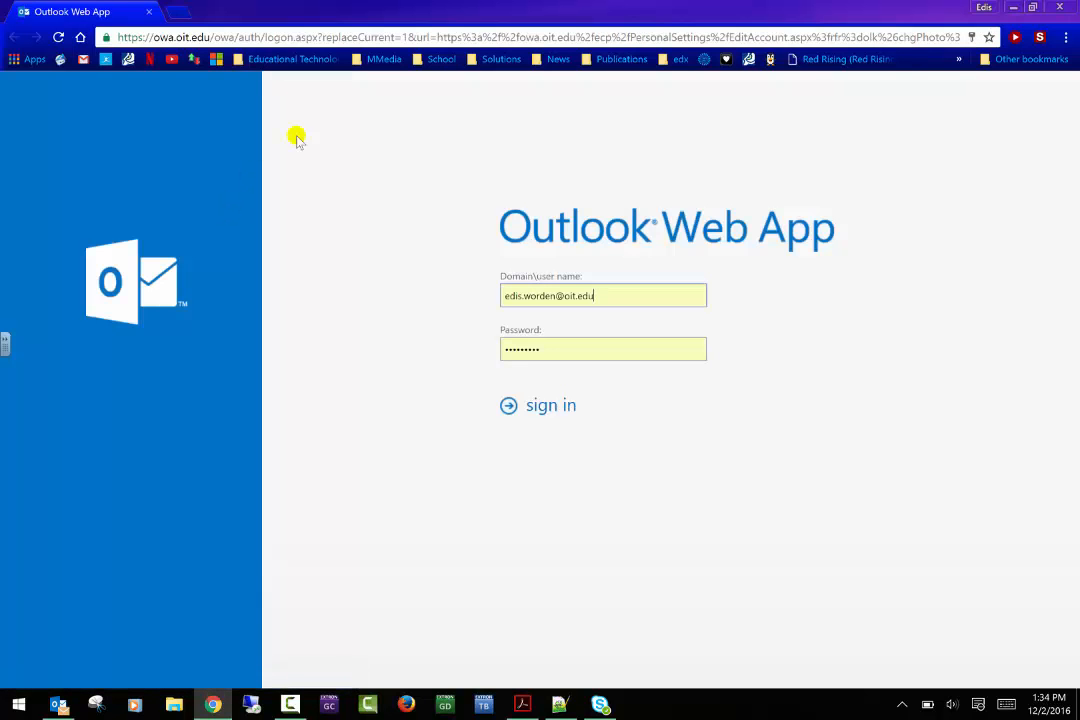
- Sign in to Outlook Web App and browse the Pictures folder for a new photo
{"action": "left_click", "coordinate": [536, 406]}
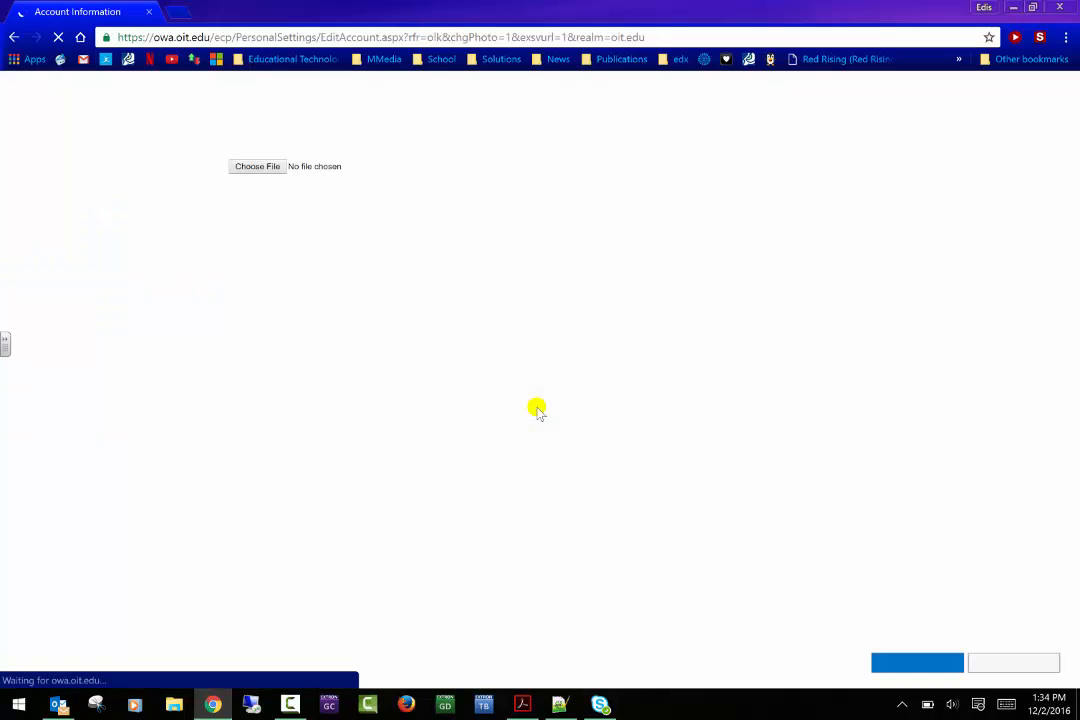
{"action": "left_click", "coordinate": [258, 168]}
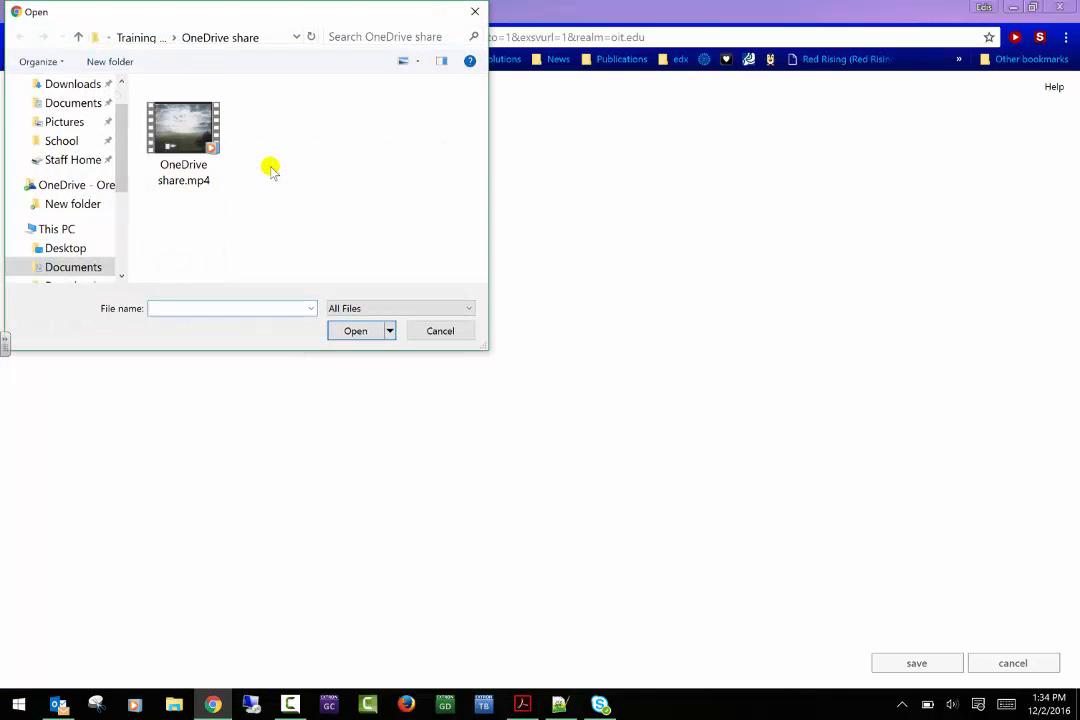
{"action": "left_click", "coordinate": [97, 121]}
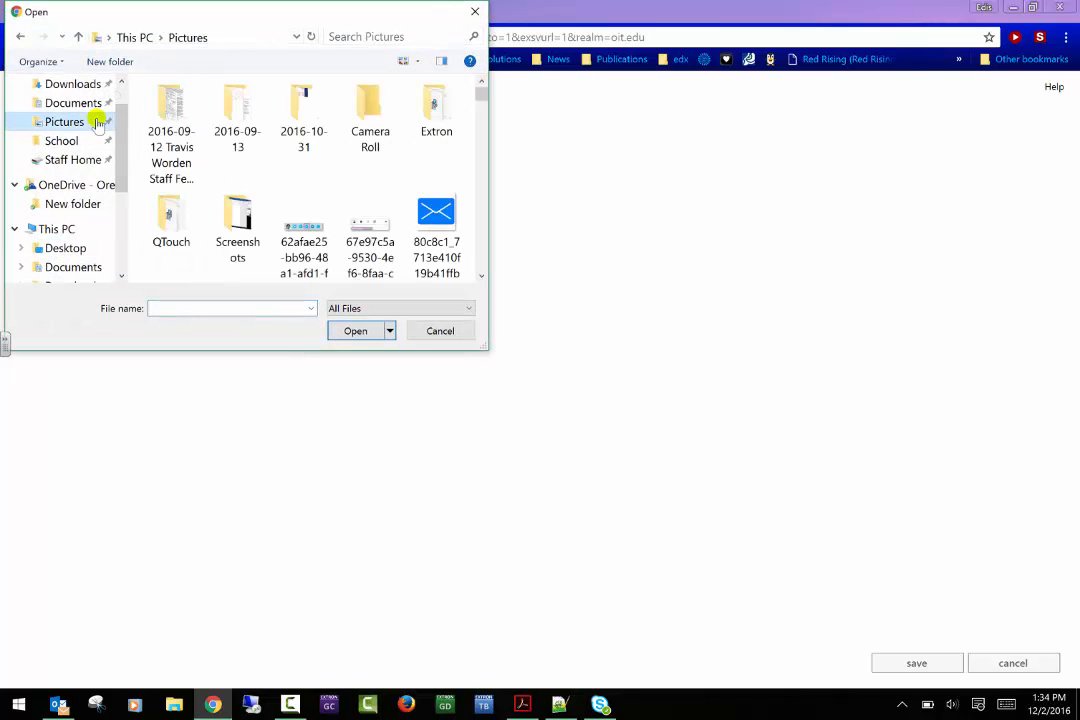
- Cancel the photo selection, close Chrome, and show the Phones options page
{"action": "left_click", "coordinate": [477, 12]}
{"action": "left_click", "coordinate": [1072, 12]}
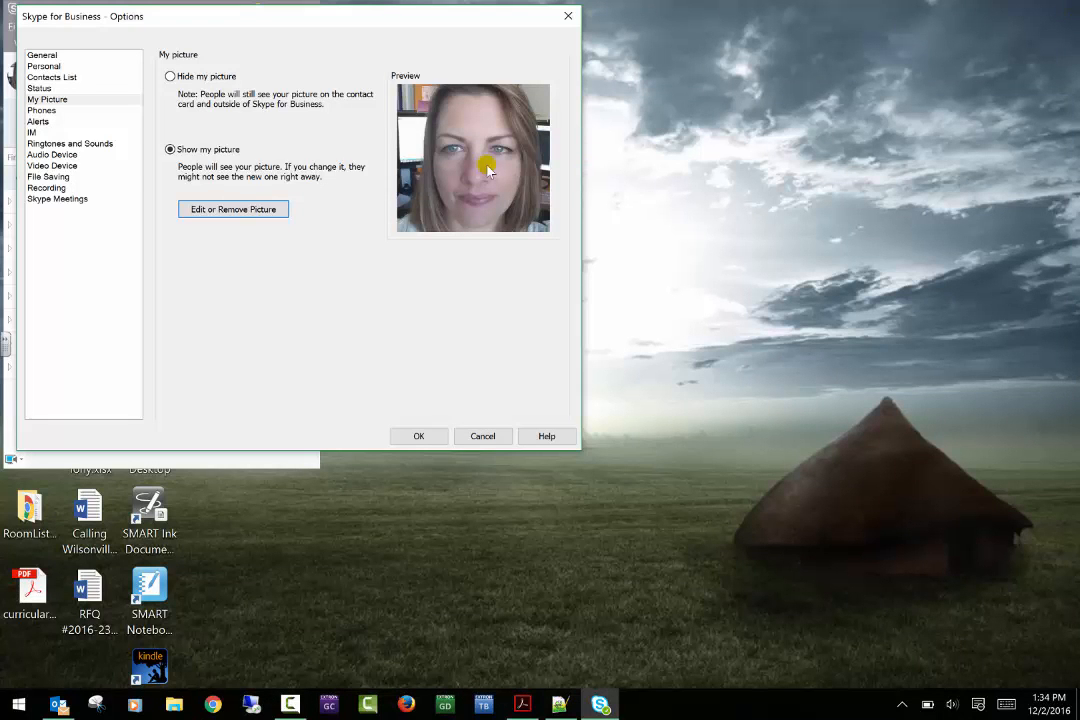
{"action": "left_click", "coordinate": [40, 110]}
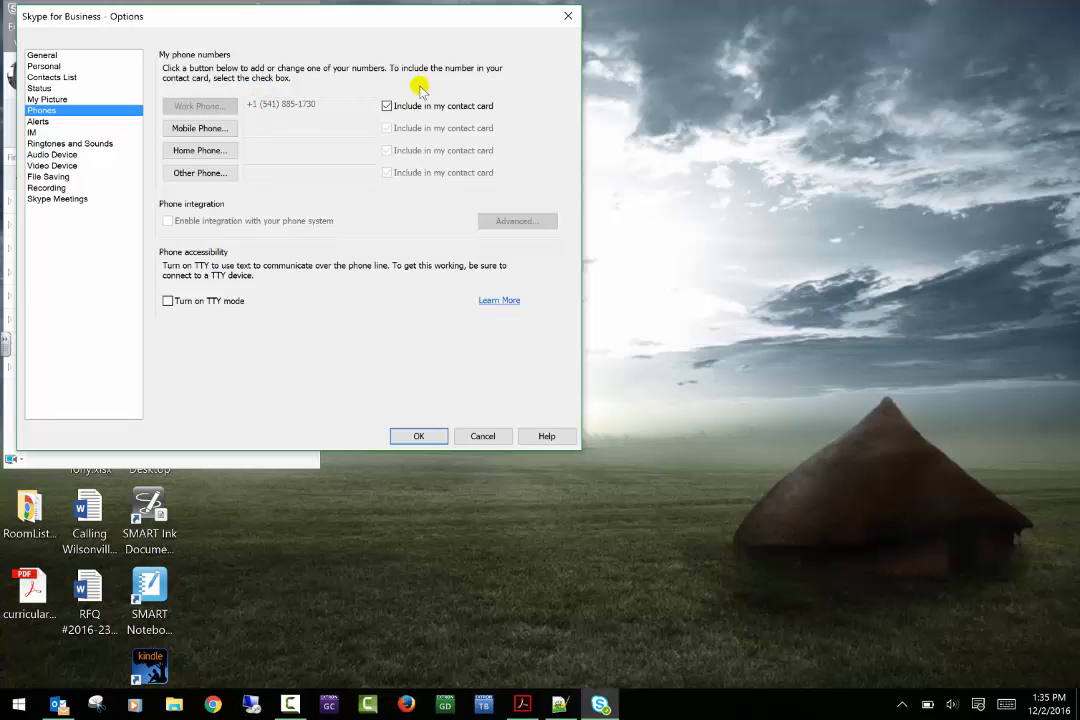
- Toggle the work number's contact-card inclusion twice, dismissing notices, then begin adding a mobile number
{"action": "left_click", "coordinate": [387, 106]}
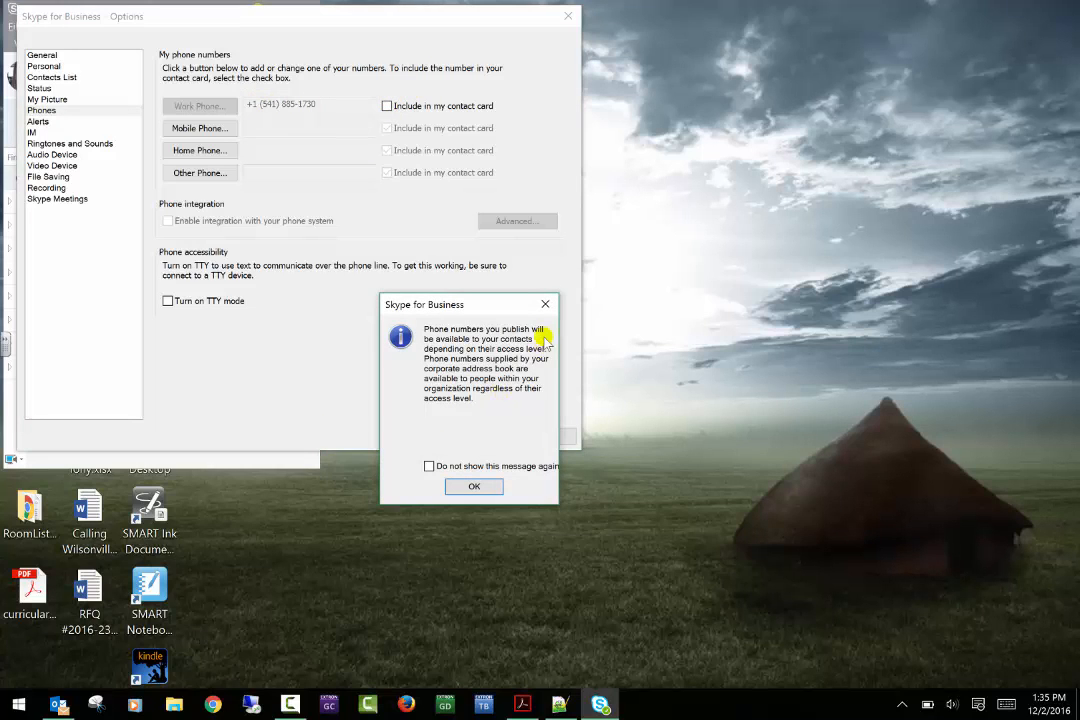
{"action": "left_click", "coordinate": [545, 305]}
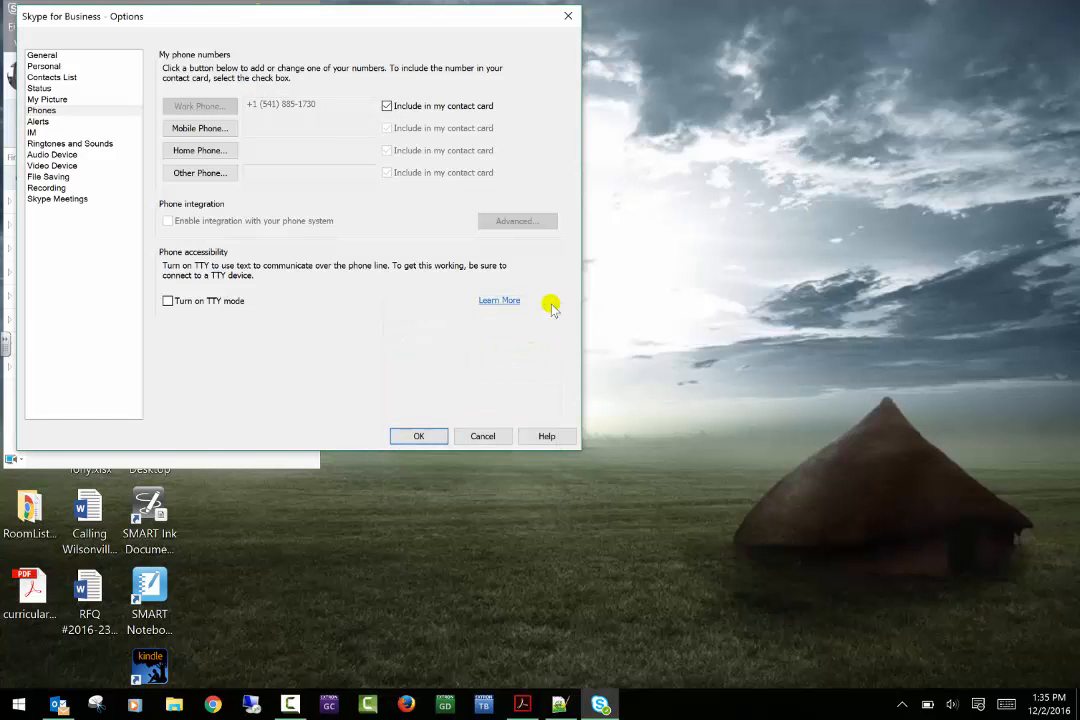
{"action": "left_click", "coordinate": [387, 106]}
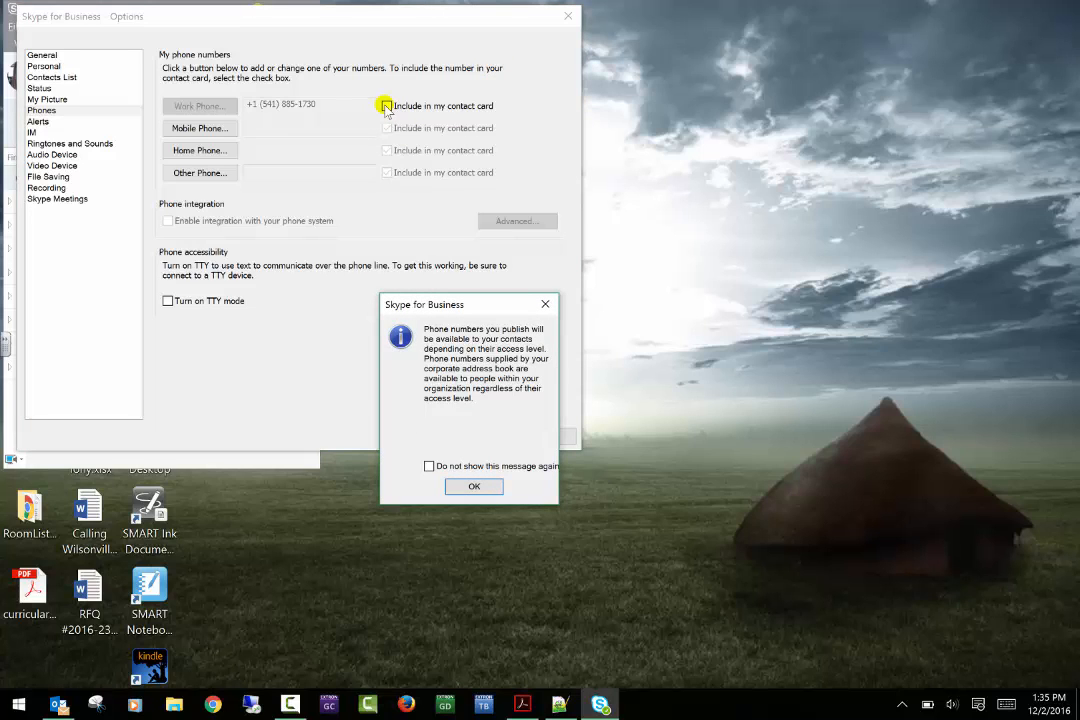
{"action": "left_click", "coordinate": [547, 304]}
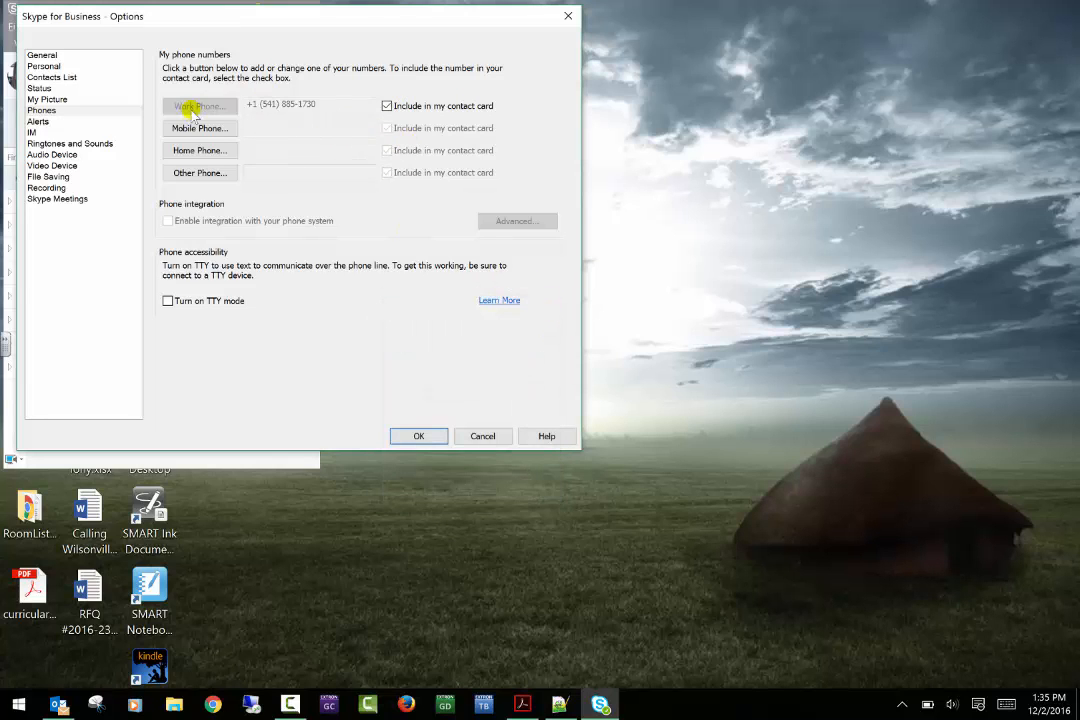
{"action": "left_click", "coordinate": [190, 131]}
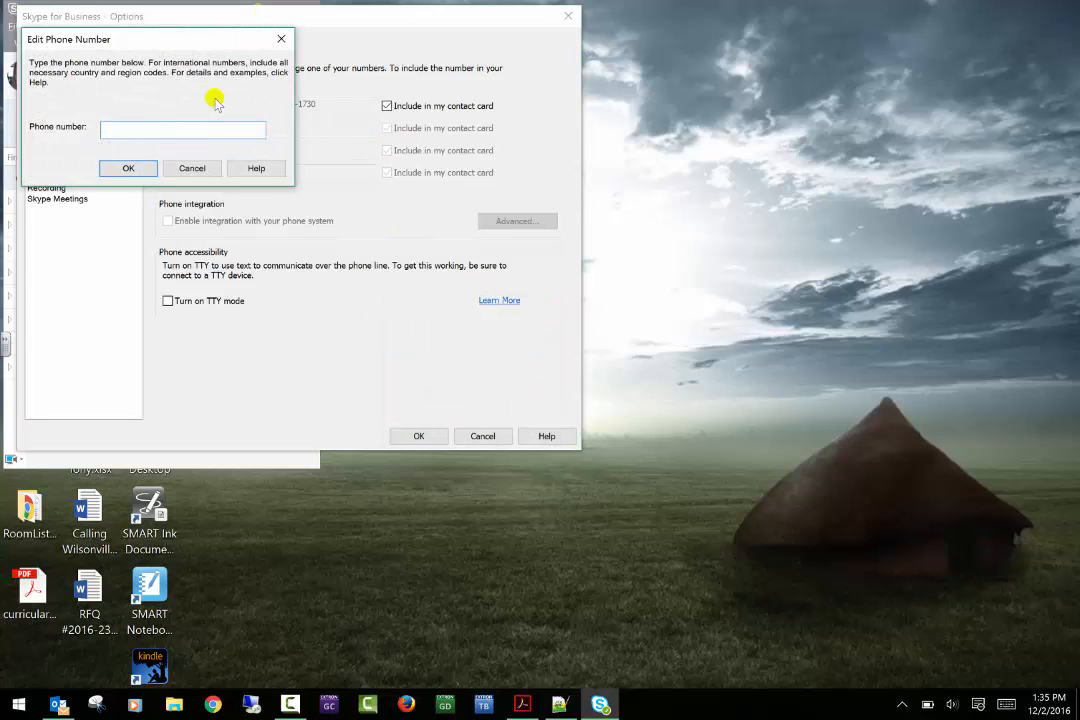
- Close the empty mobile number dialog and show the Alerts page
{"action": "left_click", "coordinate": [280, 41]}
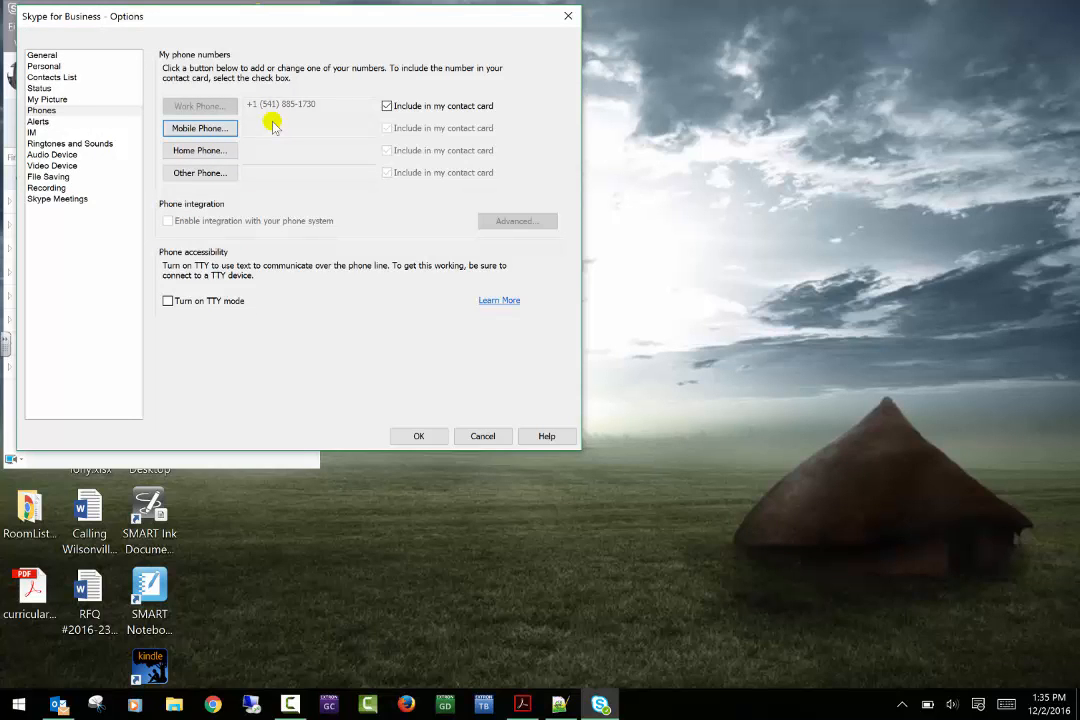
{"action": "left_click", "coordinate": [67, 122]}
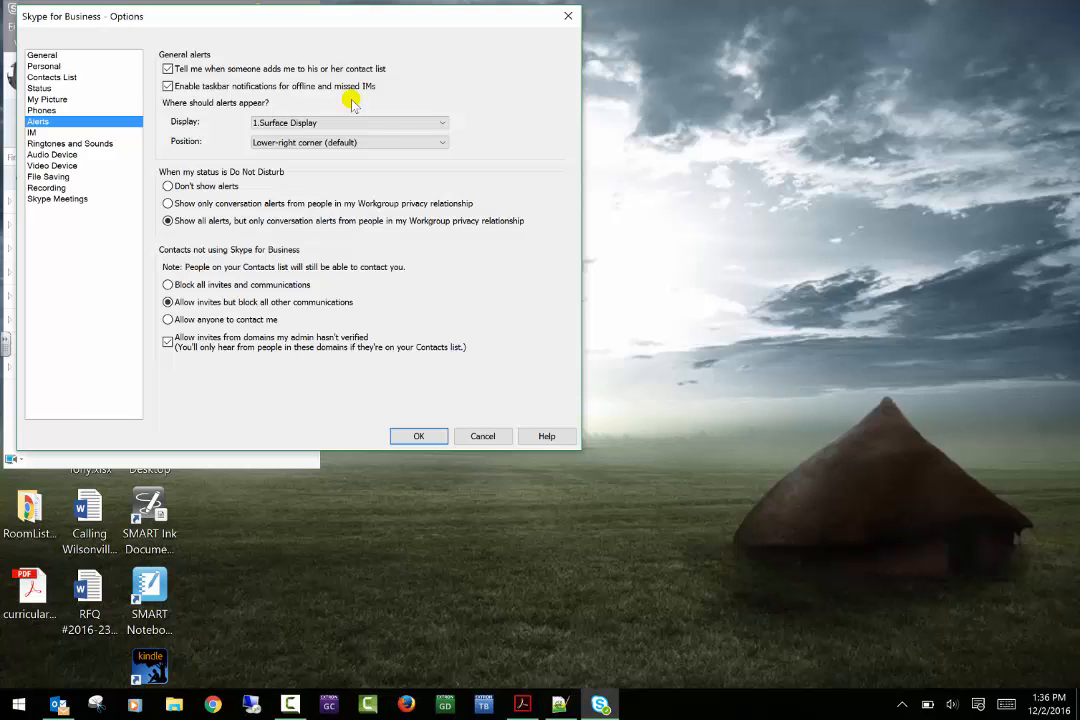
- Keep alerts on the same display in the lower-right corner, then show the IM page
{"action": "left_click", "coordinate": [401, 120]}
{"action": "left_click", "coordinate": [405, 122]}
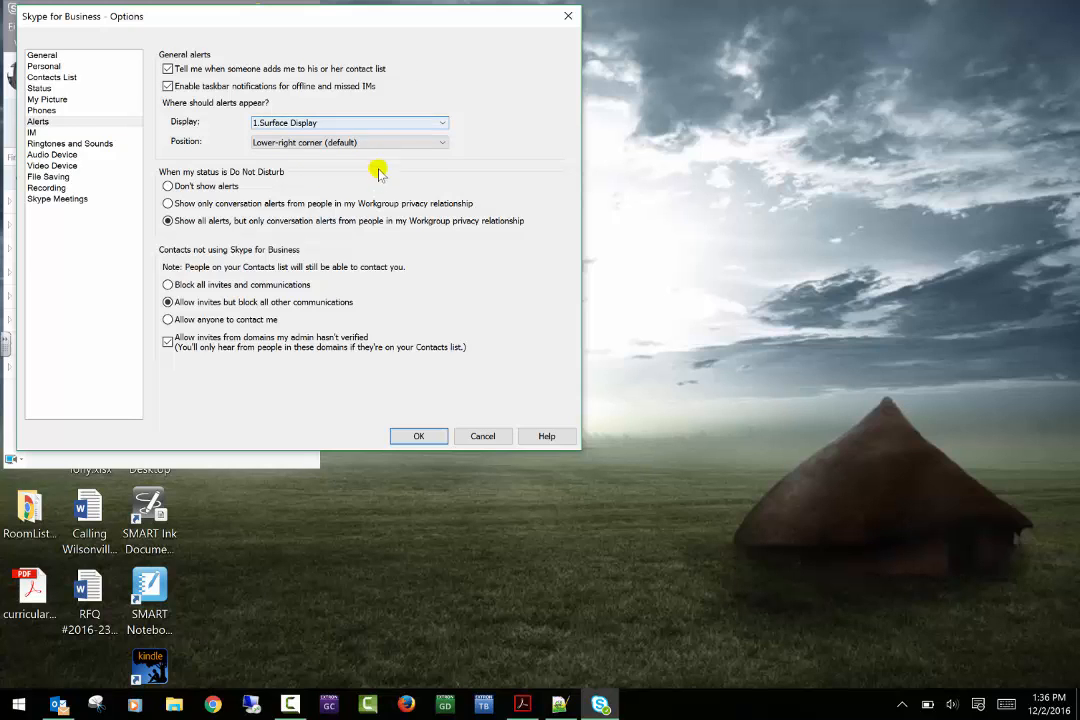
{"action": "left_click", "coordinate": [383, 143]}
{"action": "left_click", "coordinate": [383, 143]}
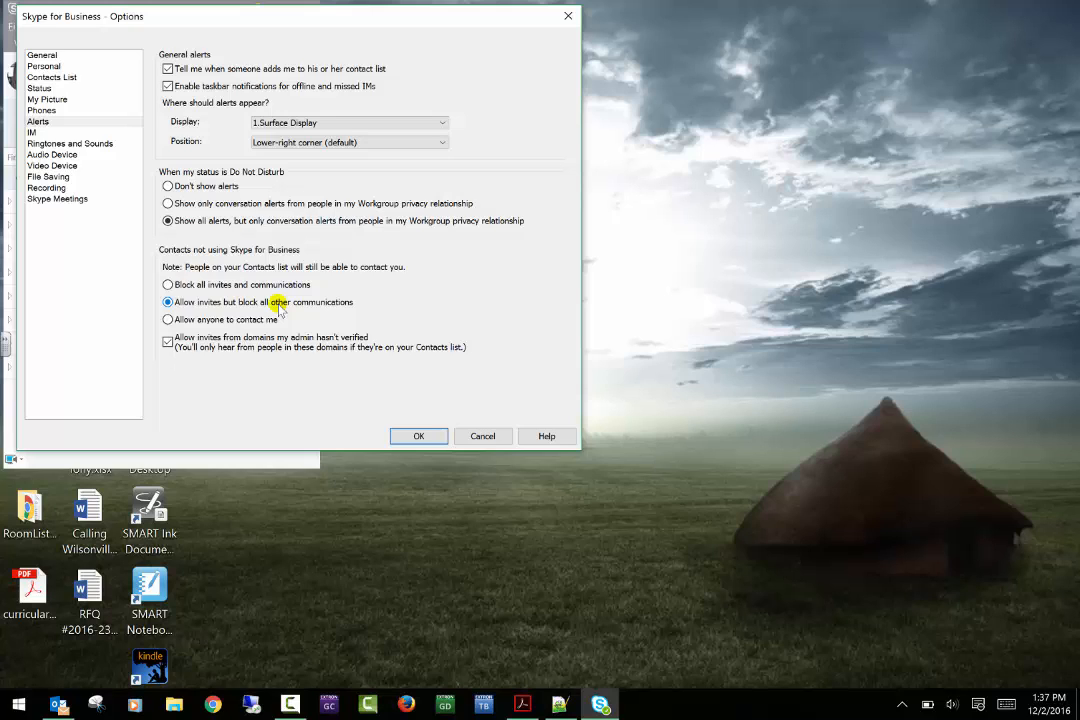
{"action": "left_click", "coordinate": [34, 132]}
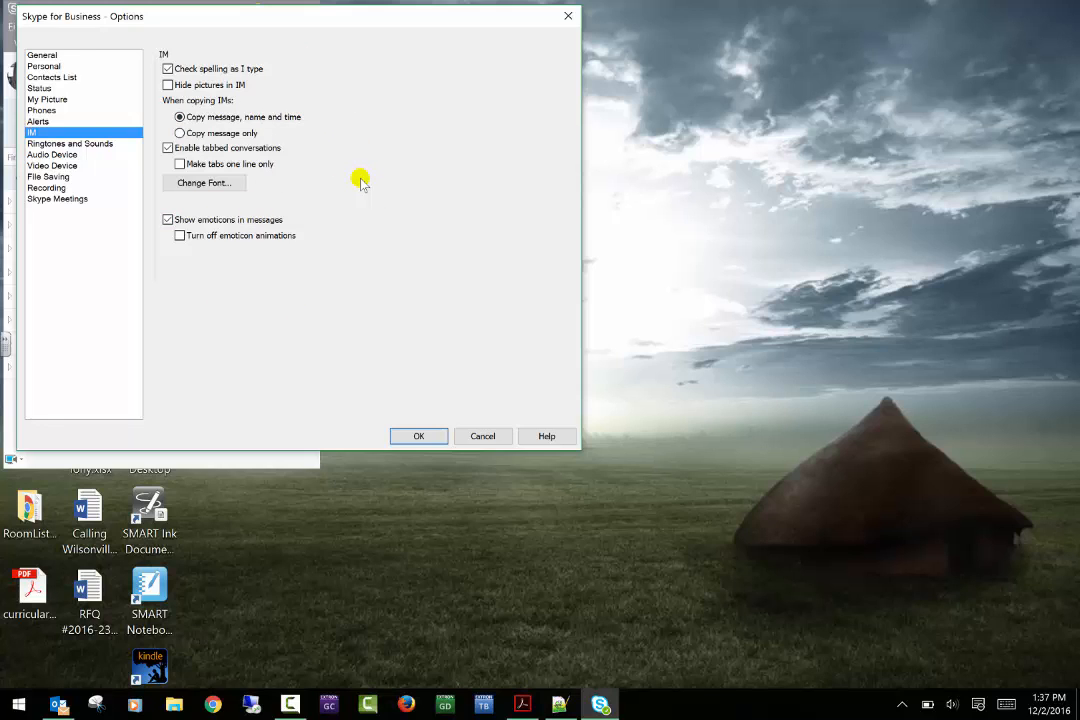
- Cancel the IM font dialog with no changes, then go to the Ringtones and Sounds page
{"action": "left_click", "coordinate": [210, 187]}
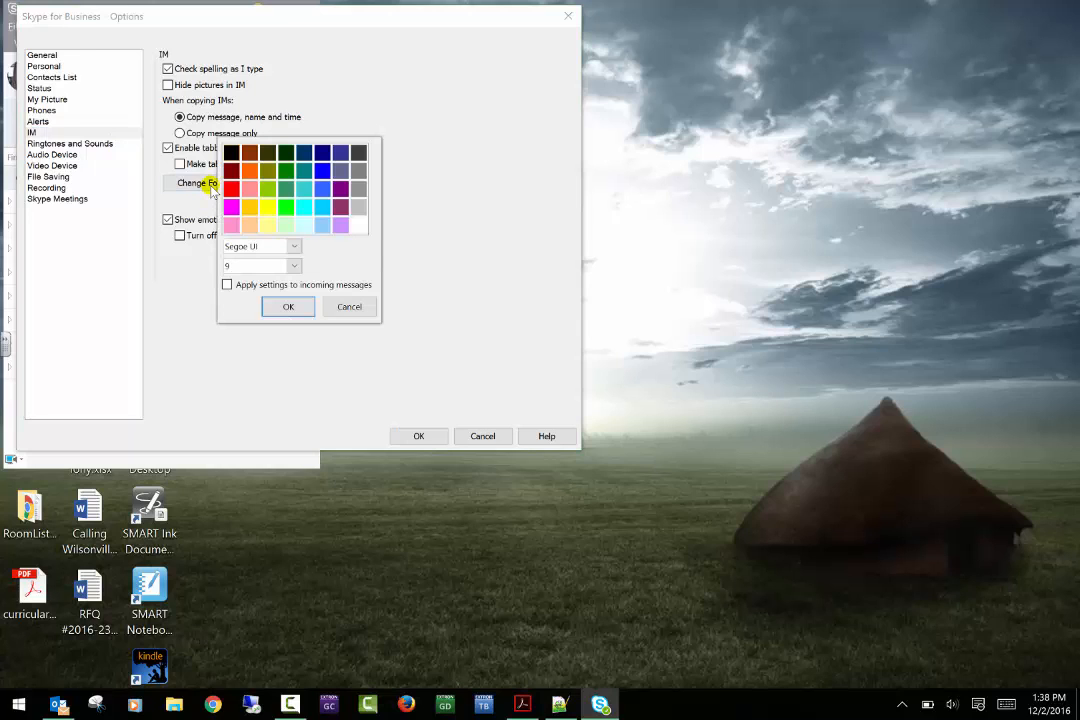
{"action": "left_click", "coordinate": [350, 307]}
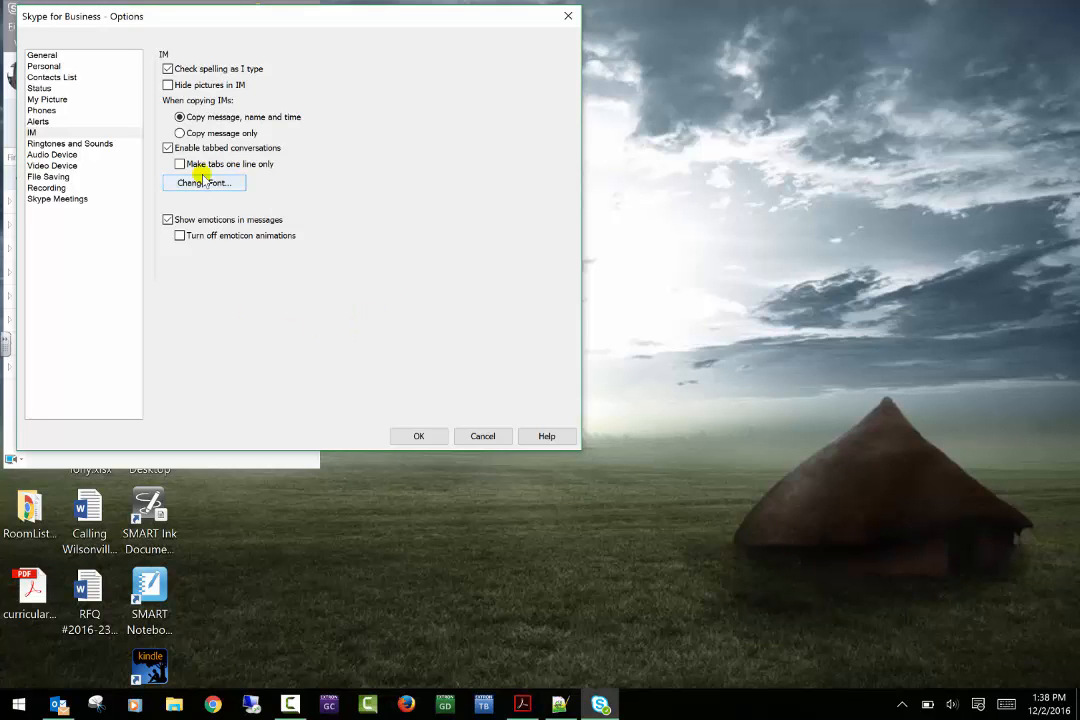
{"action": "left_click", "coordinate": [80, 145]}
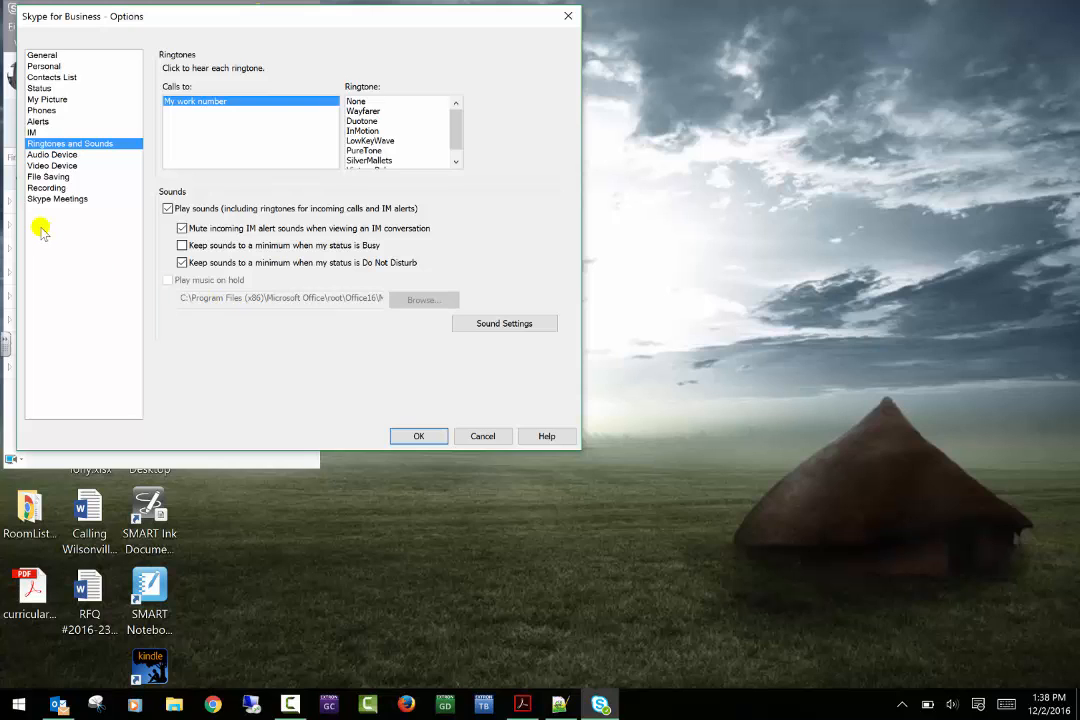
- Set the call audio device to Realtek High Definition Audio and play the Speaker and Ringer test sounds
{"action": "left_click", "coordinate": [52, 155]}
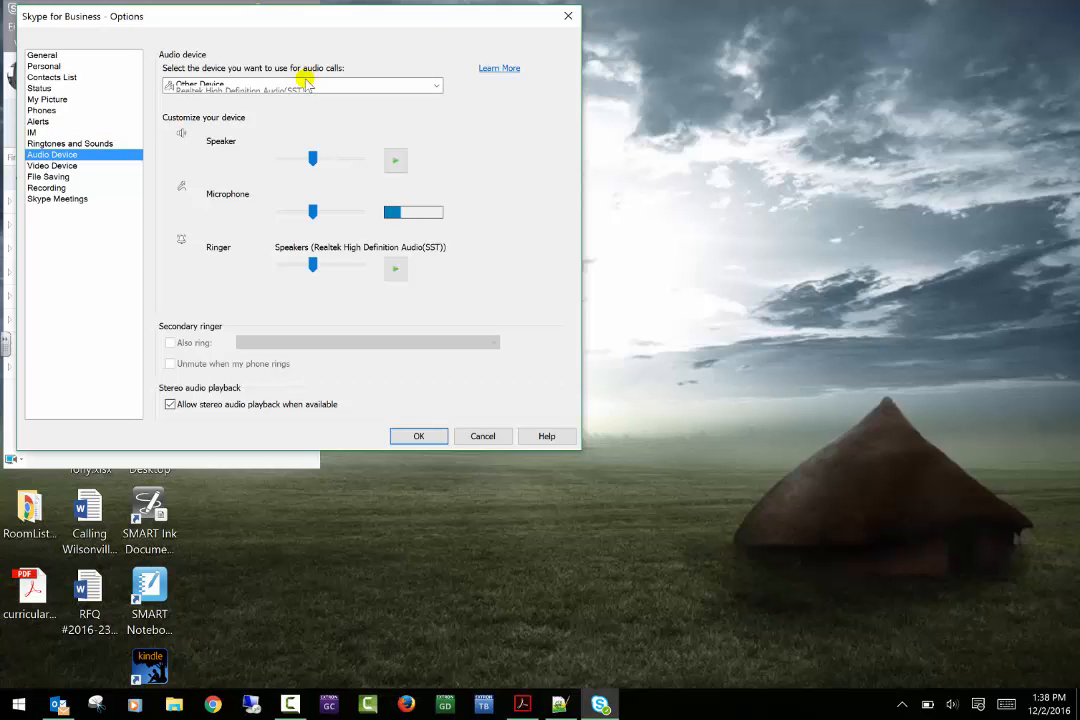
{"action": "left_click", "coordinate": [435, 87]}
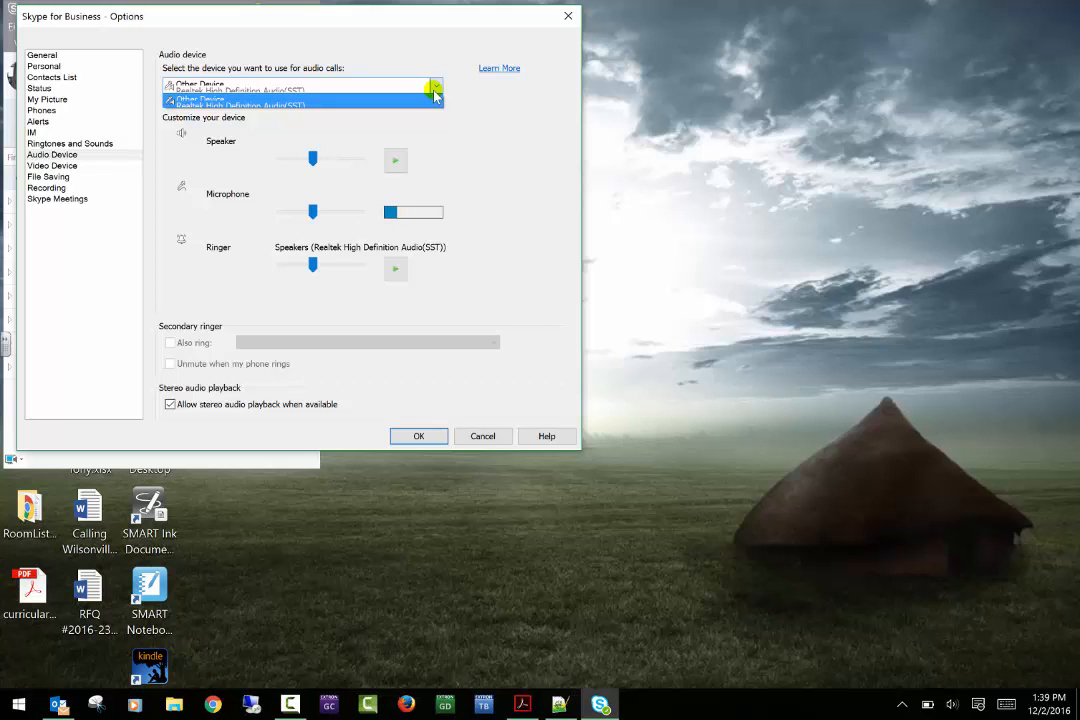
{"action": "left_click", "coordinate": [434, 96]}
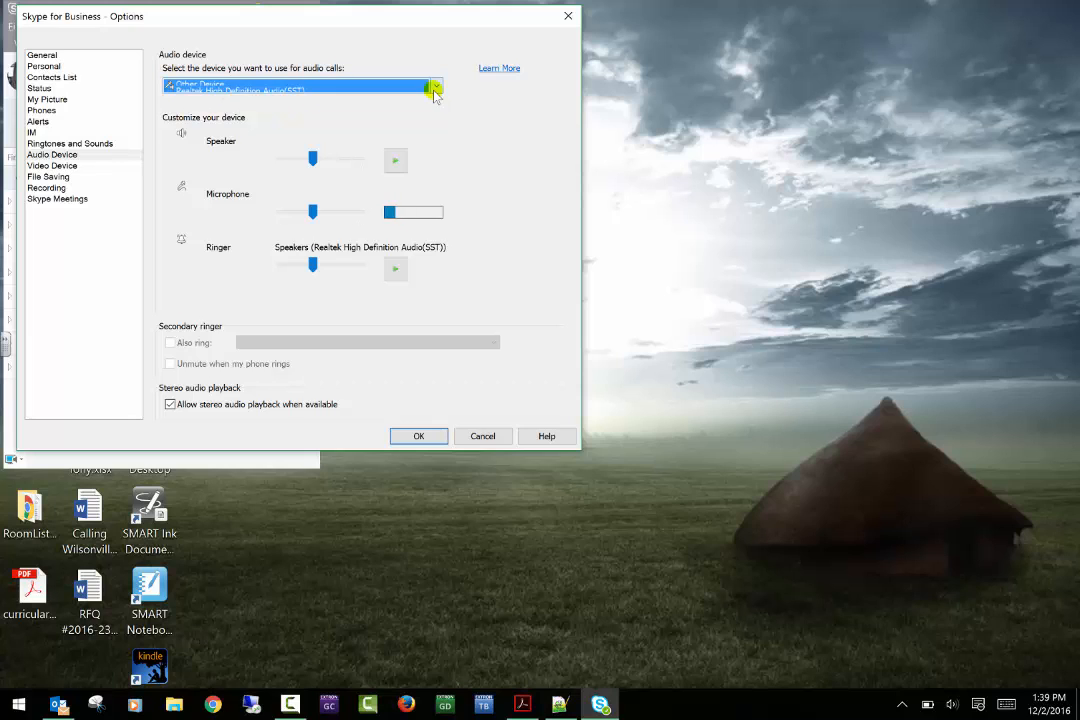
{"action": "left_click", "coordinate": [400, 158]}
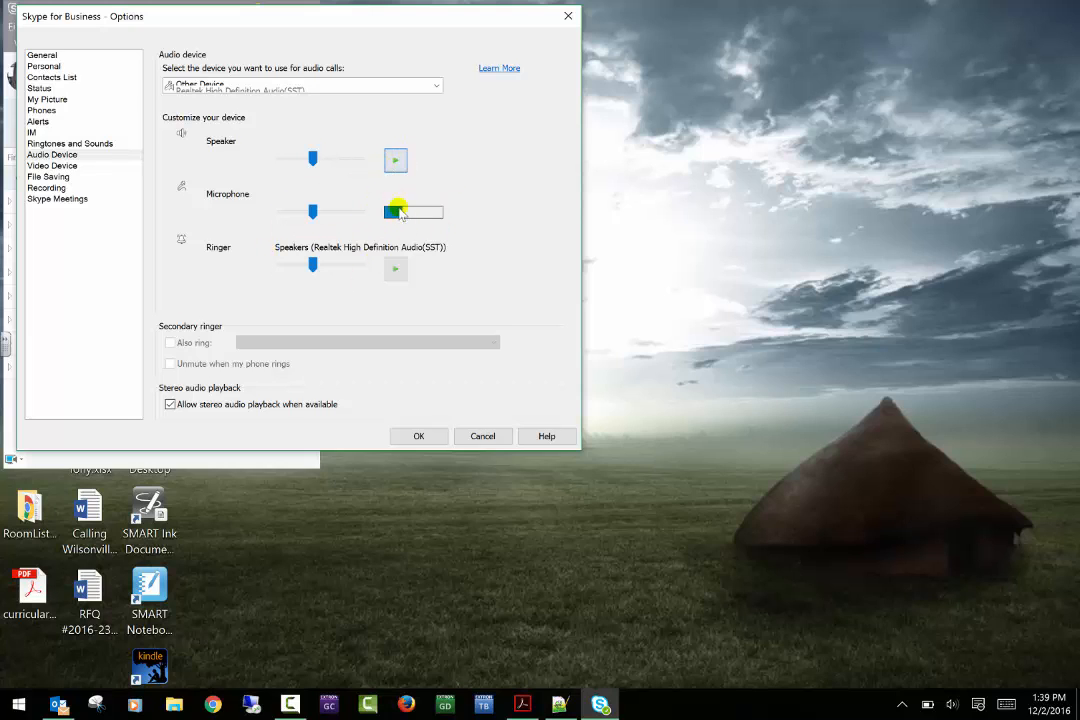
{"action": "left_click", "coordinate": [396, 269]}
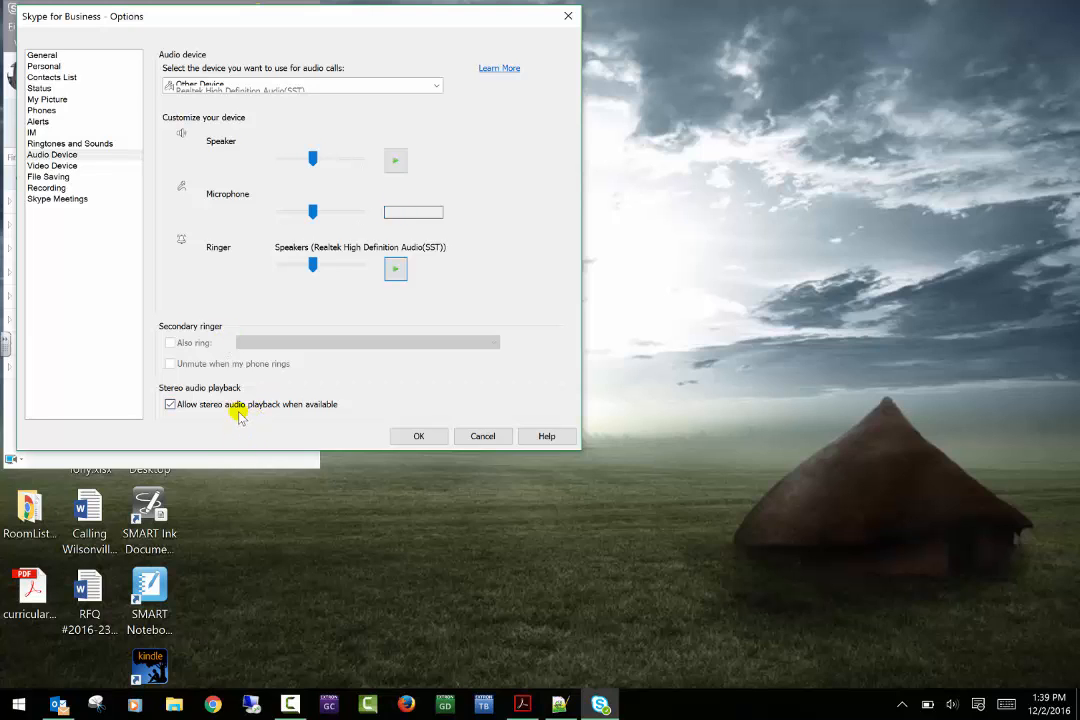
{"action": "left_click", "coordinate": [56, 166]}
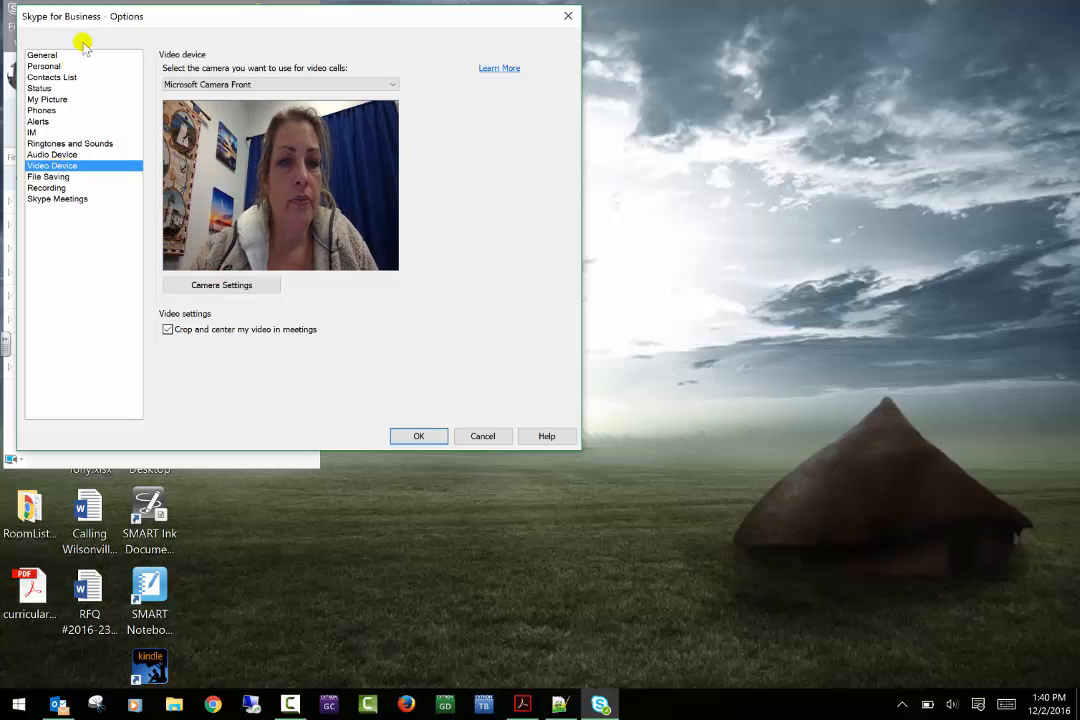
{"action": "left_click", "coordinate": [216, 86]}
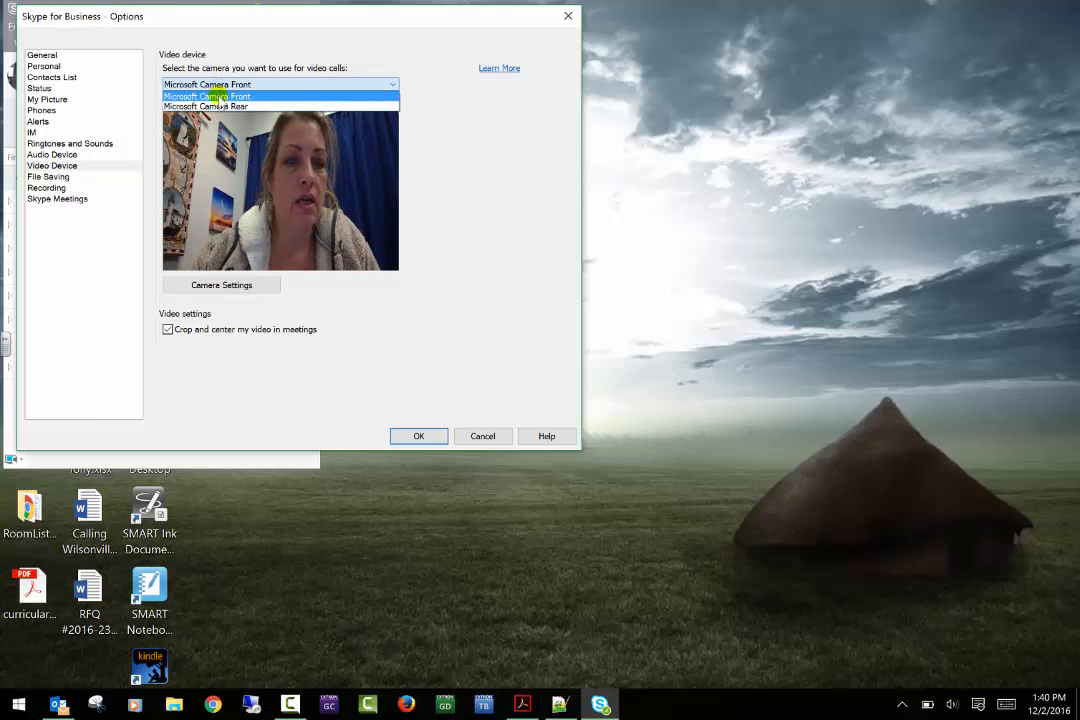
{"action": "left_click", "coordinate": [218, 108]}
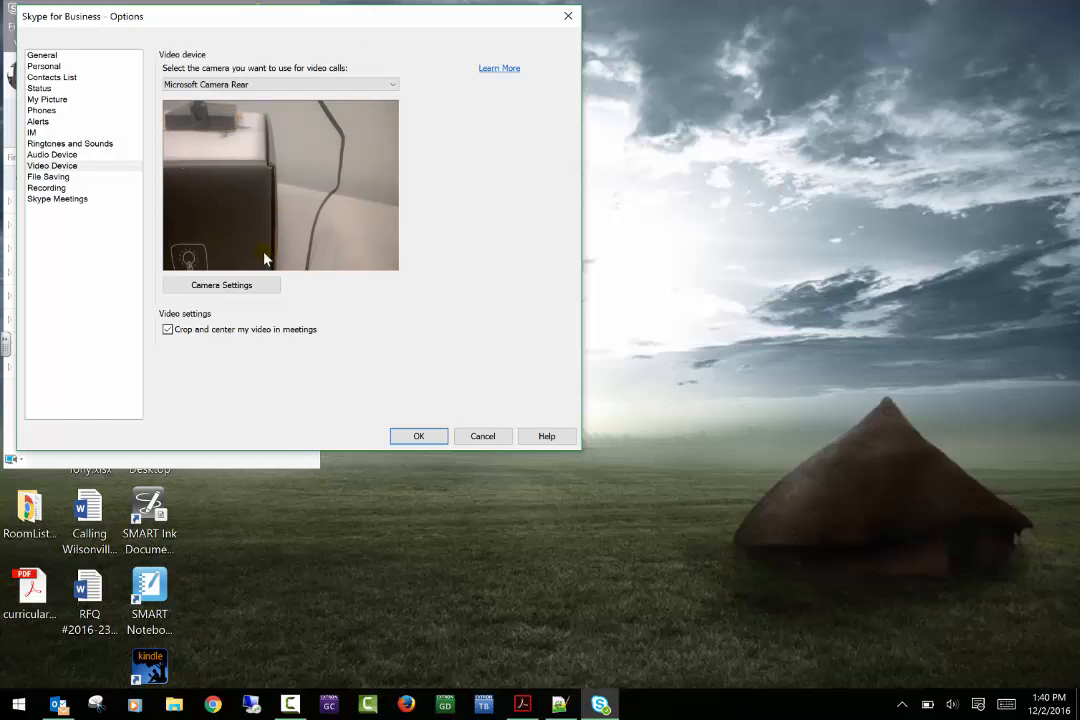
{"action": "left_click", "coordinate": [270, 288]}
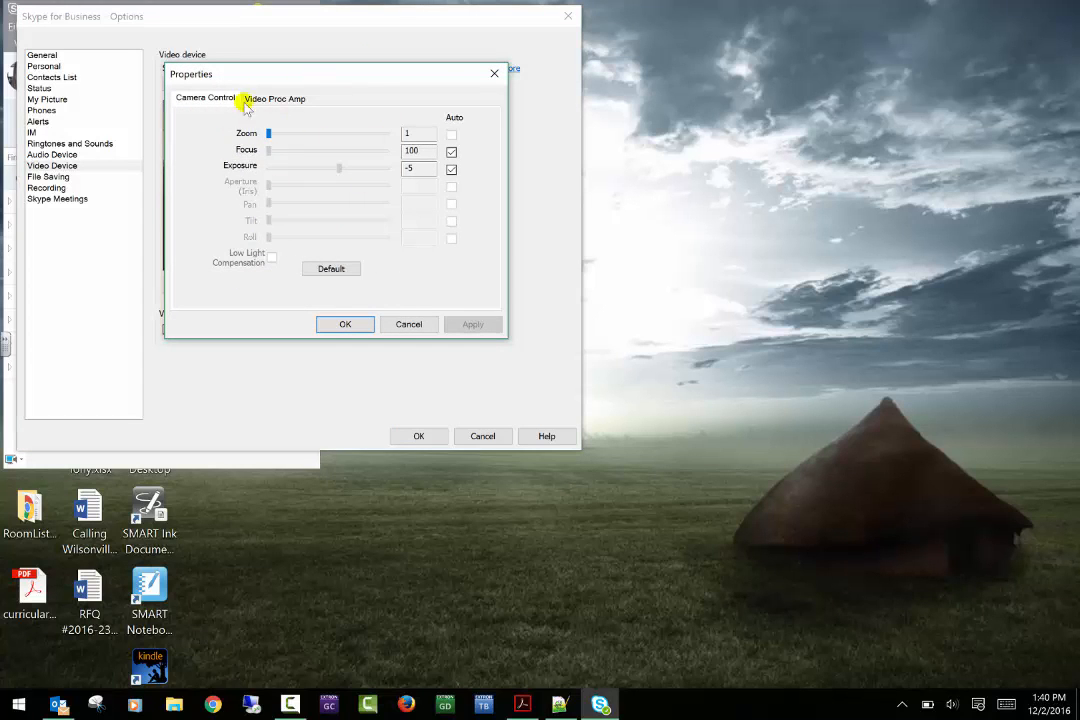
{"action": "left_click", "coordinate": [293, 100]}
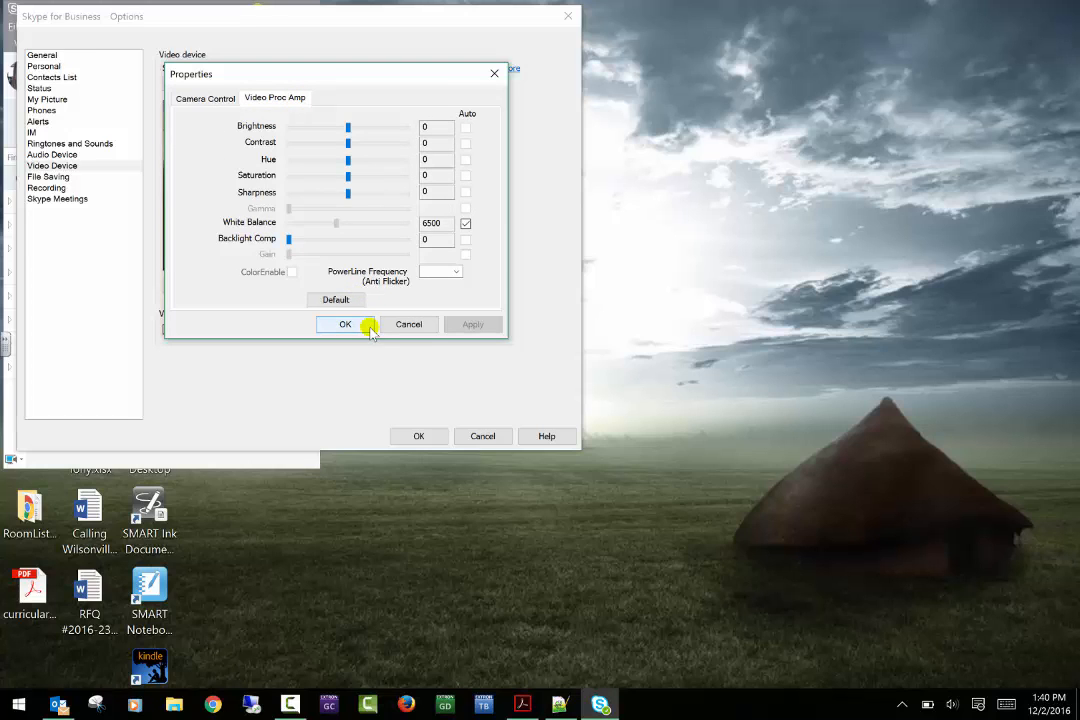
{"action": "left_click", "coordinate": [425, 324]}
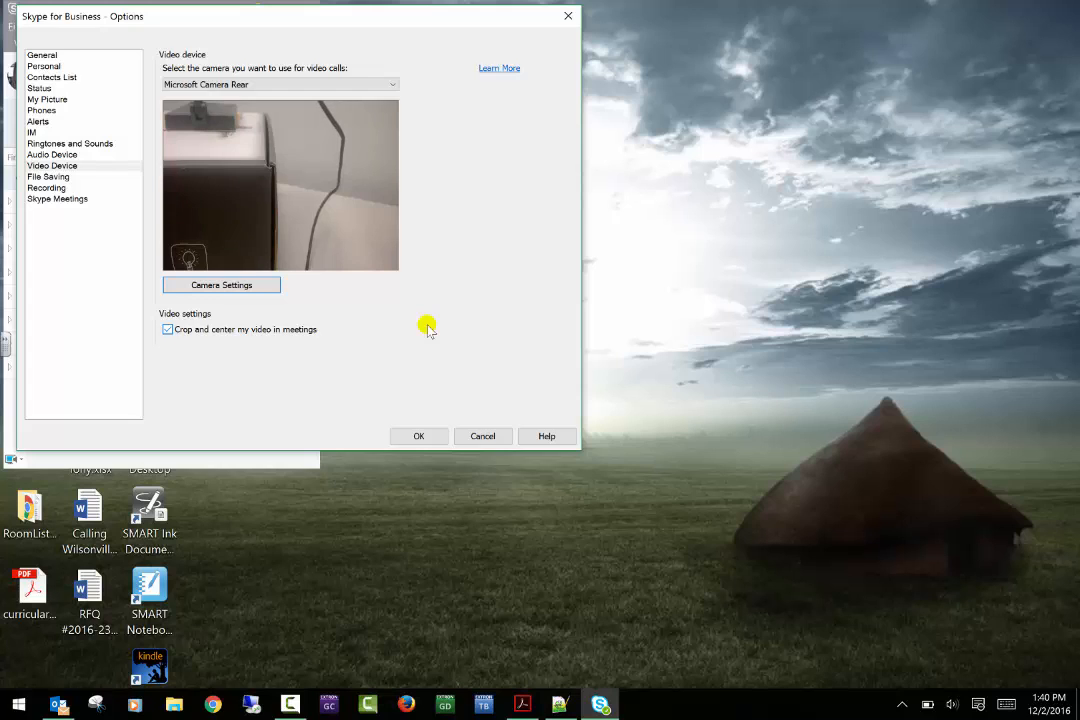
{"action": "left_click", "coordinate": [52, 177]}
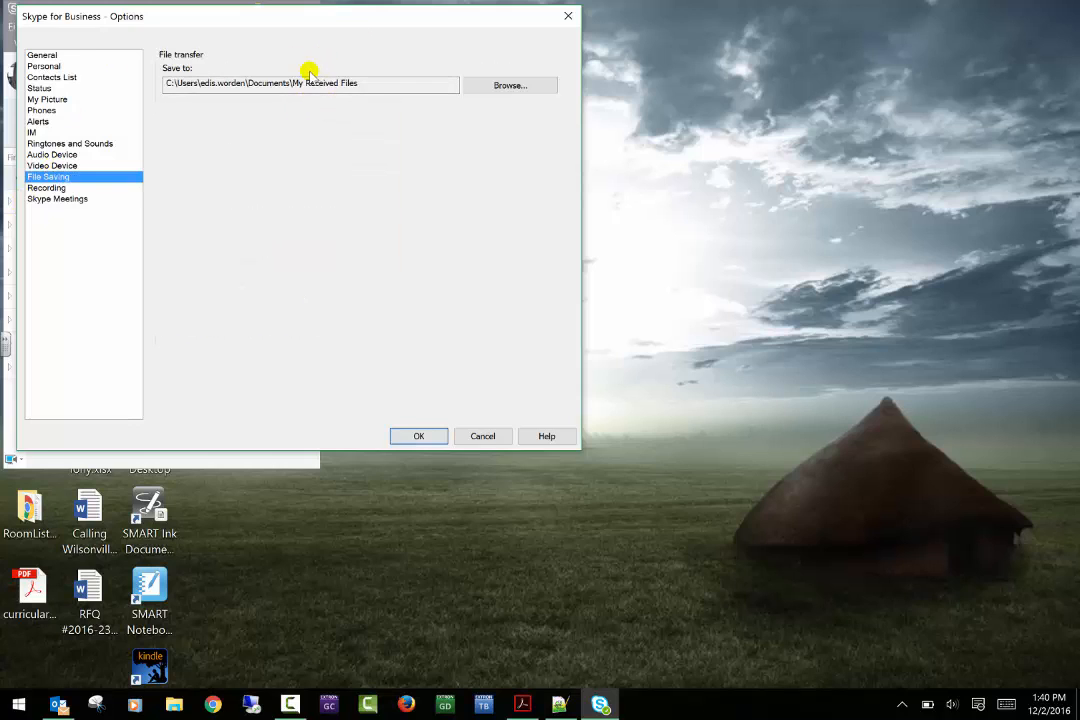
- Save received files to This PC > Desktop, then cancel out of the Options dialog
{"action": "left_click", "coordinate": [534, 87]}
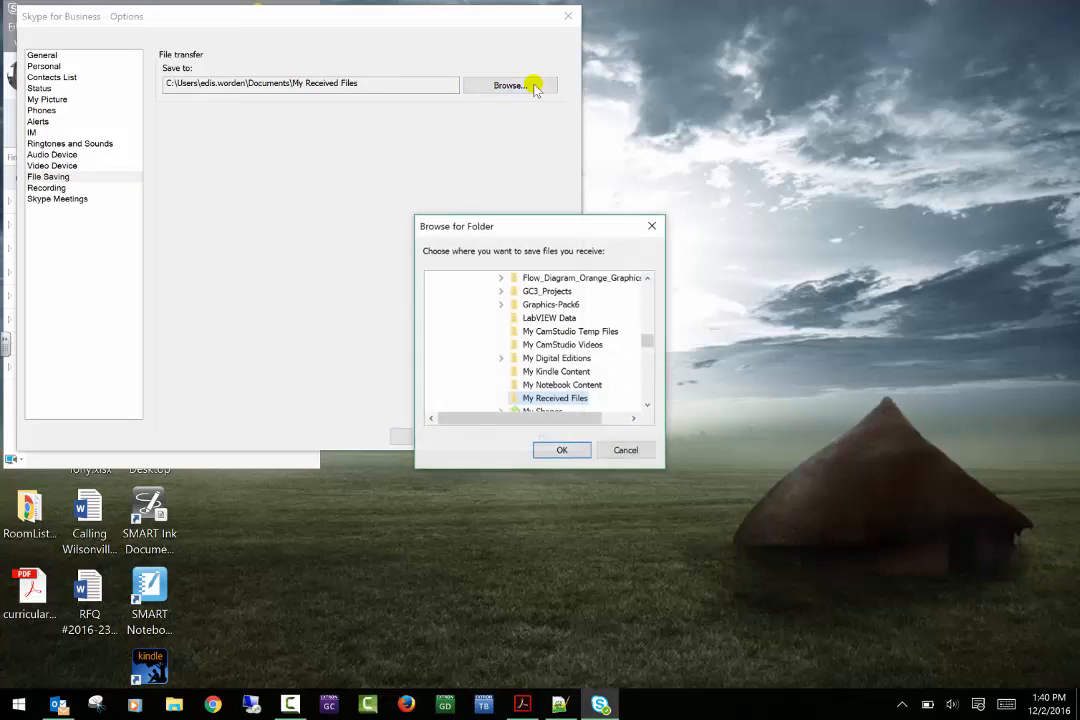
{"action": "double_click", "coordinate": [648, 279]}
{"action": "double_click", "coordinate": [648, 279]}
{"action": "left_click", "coordinate": [648, 279]}
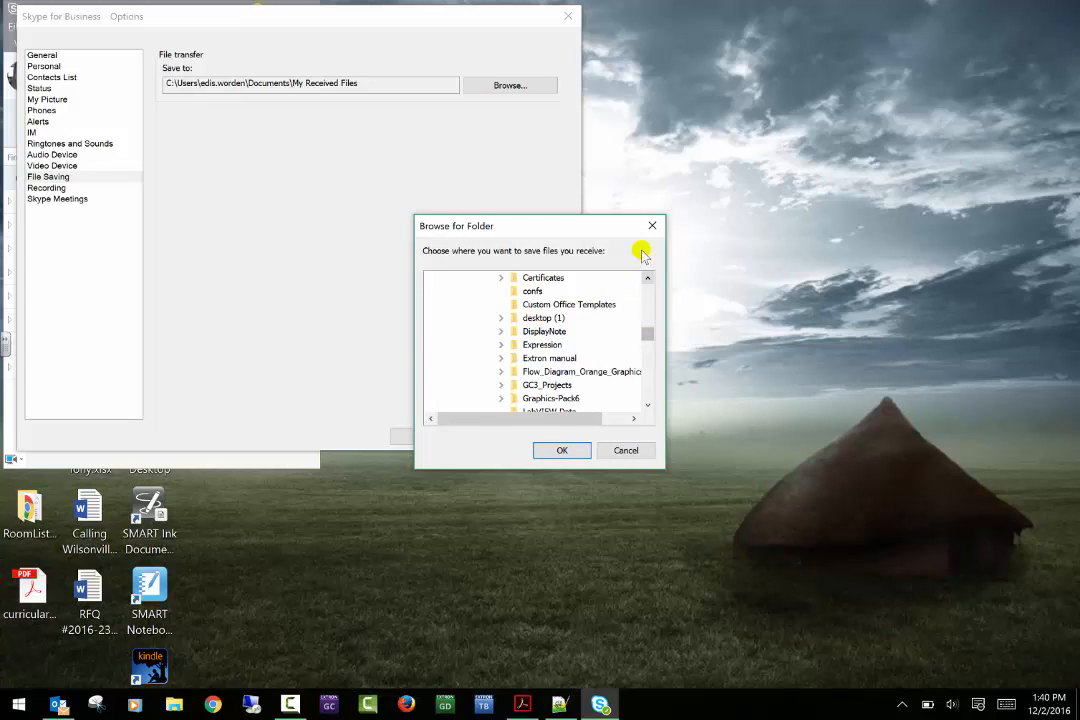
{"action": "left_click", "coordinate": [648, 279]}
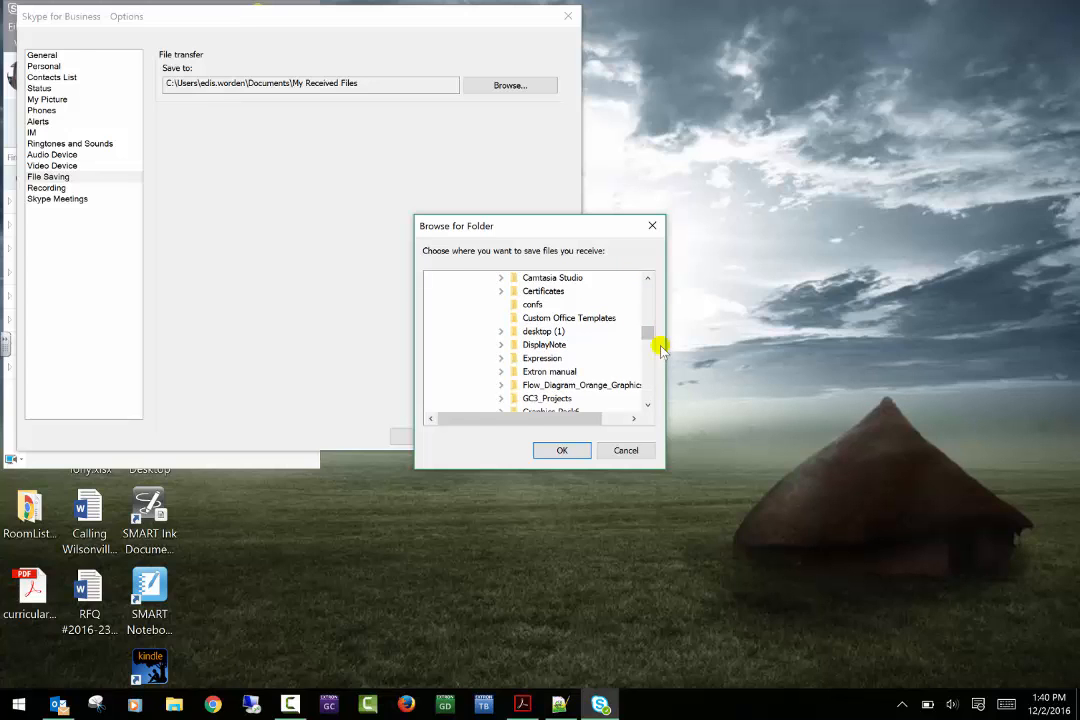
{"action": "left_click_drag", "start_coordinate": [646, 337], "coordinate": [636, 277]}
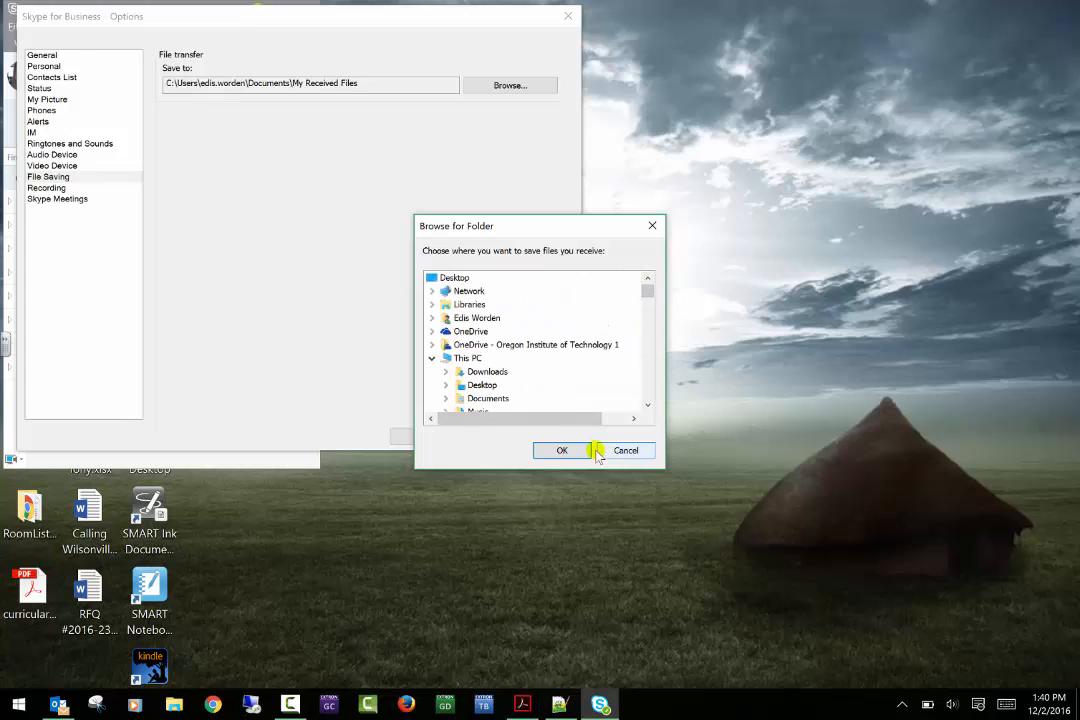
{"action": "left_click", "coordinate": [482, 385]}
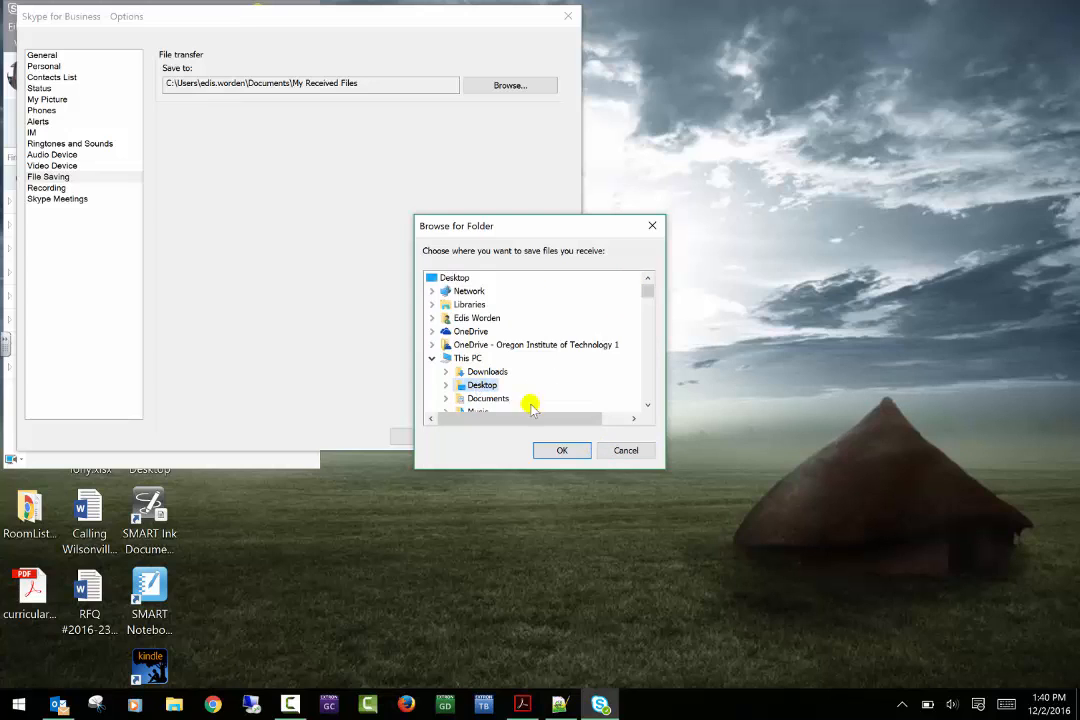
{"action": "left_click", "coordinate": [568, 450]}
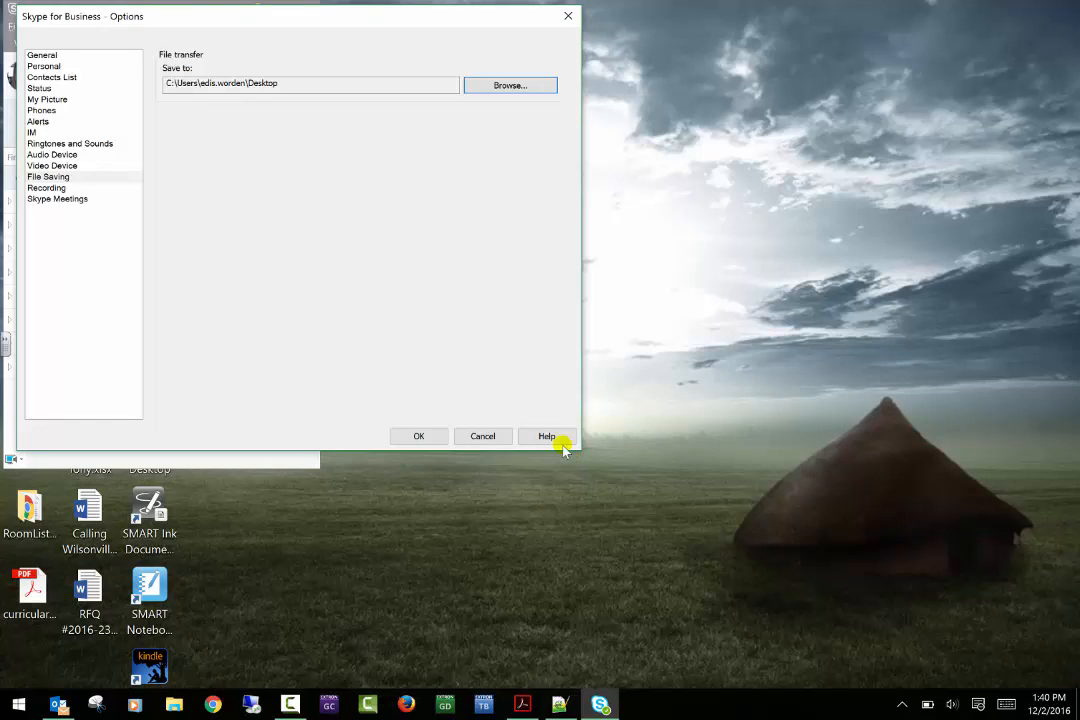
{"action": "left_click", "coordinate": [488, 438]}
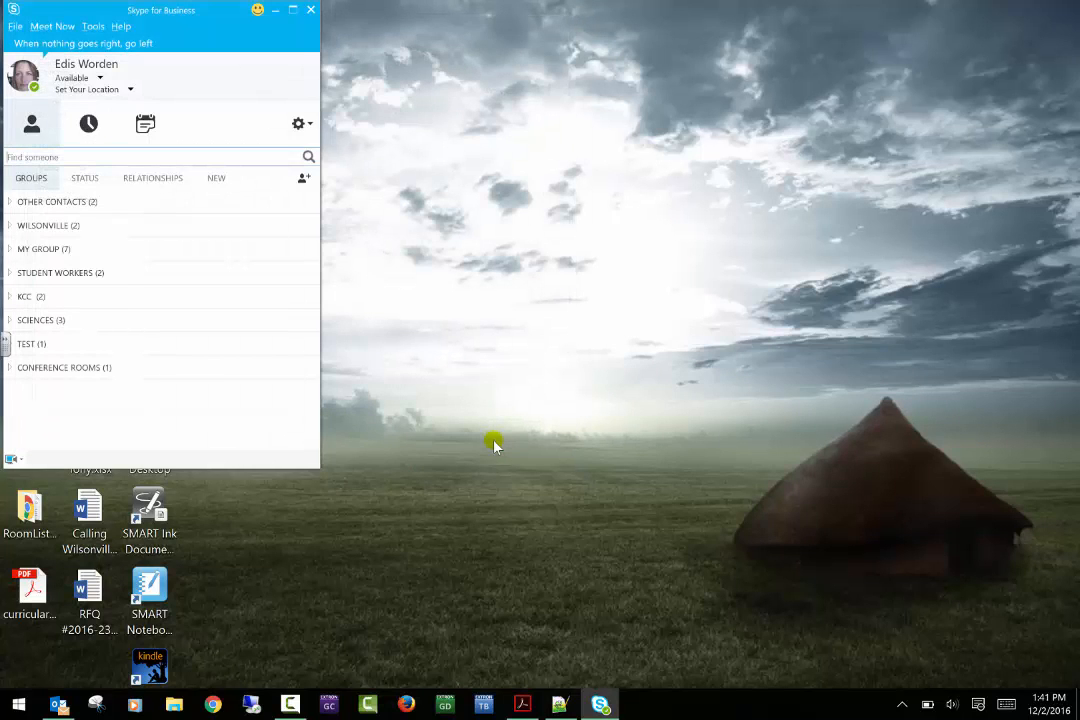
- Reopen Tools > Options on the Recording page, showing Desktop saving at 720p HD
{"action": "left_click", "coordinate": [106, 27]}
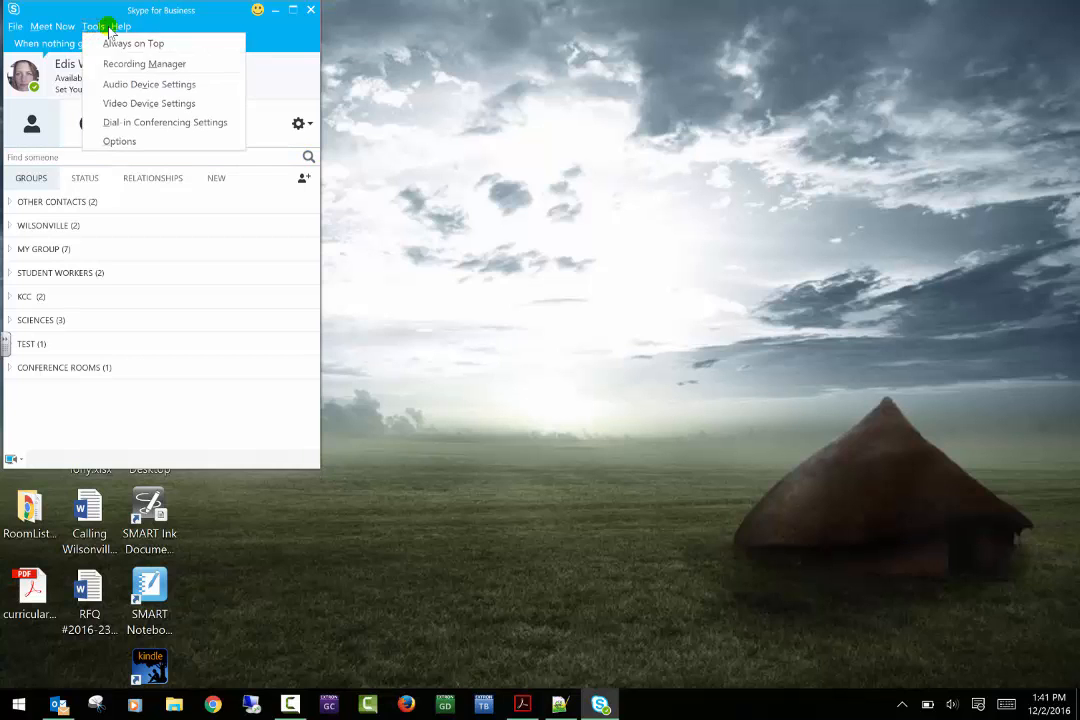
{"action": "left_click", "coordinate": [119, 142]}
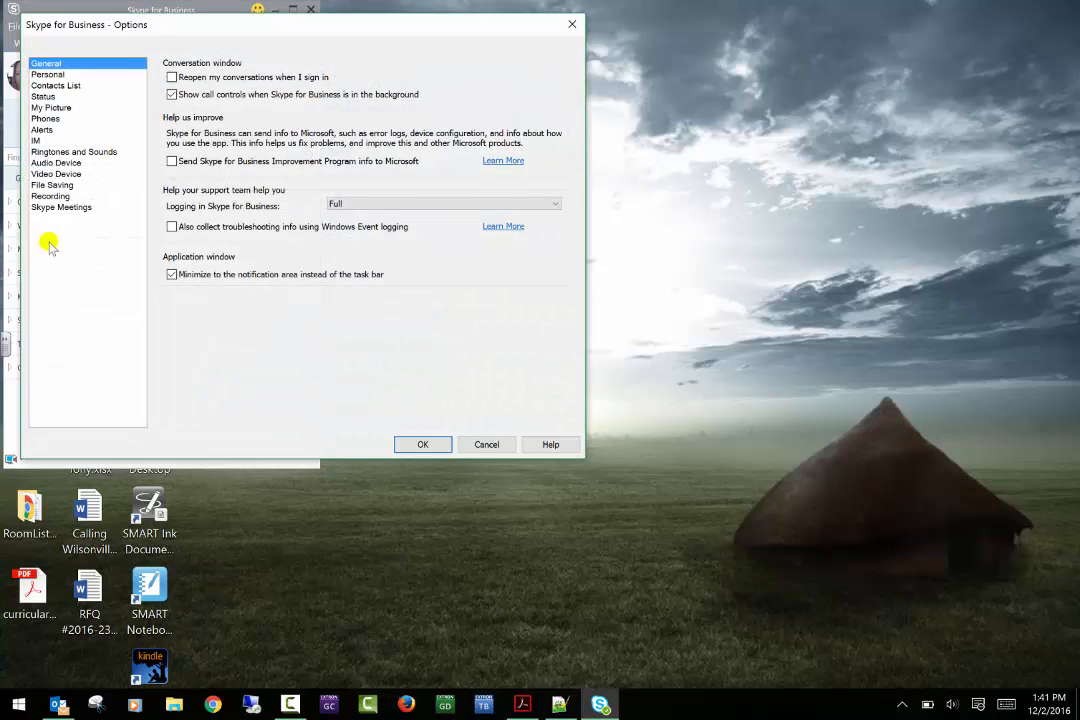
{"action": "left_click", "coordinate": [52, 197]}
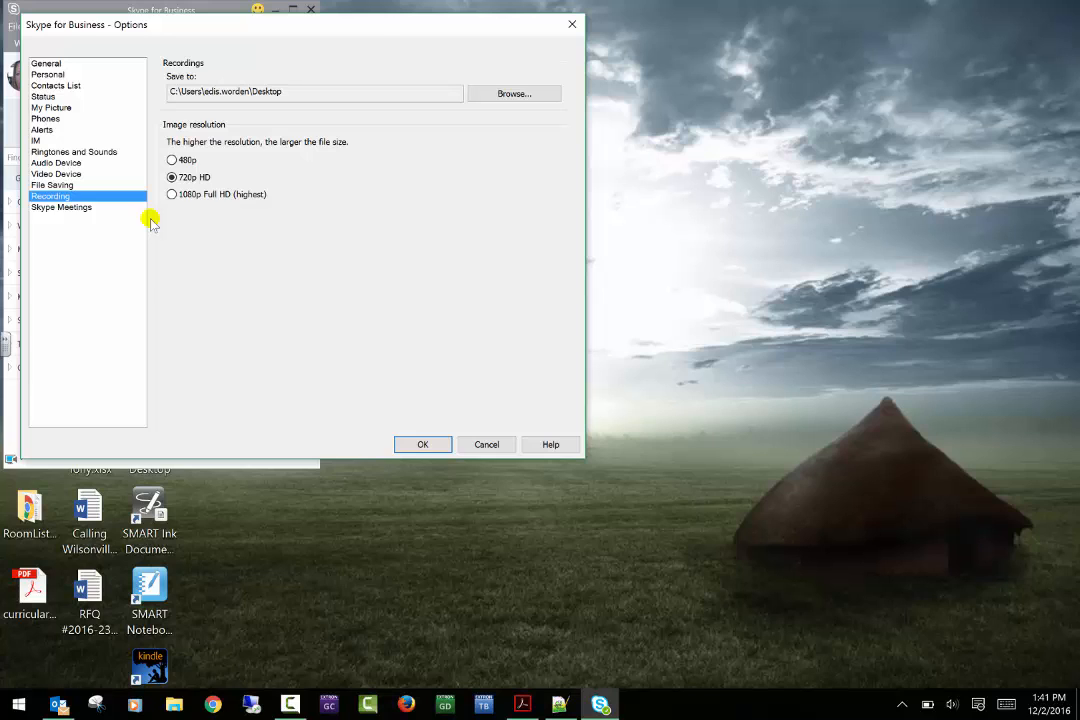
- On the Skype Meetings page, try to change the Meeting default app
{"action": "left_click", "coordinate": [79, 209]}
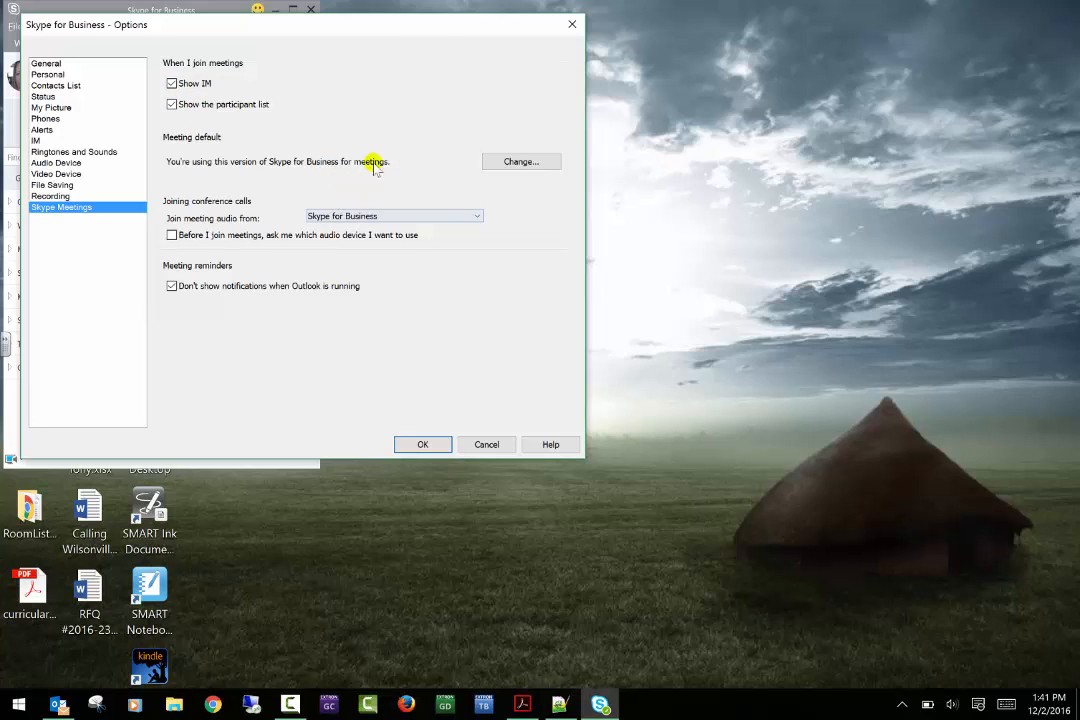
{"action": "left_click", "coordinate": [533, 161]}
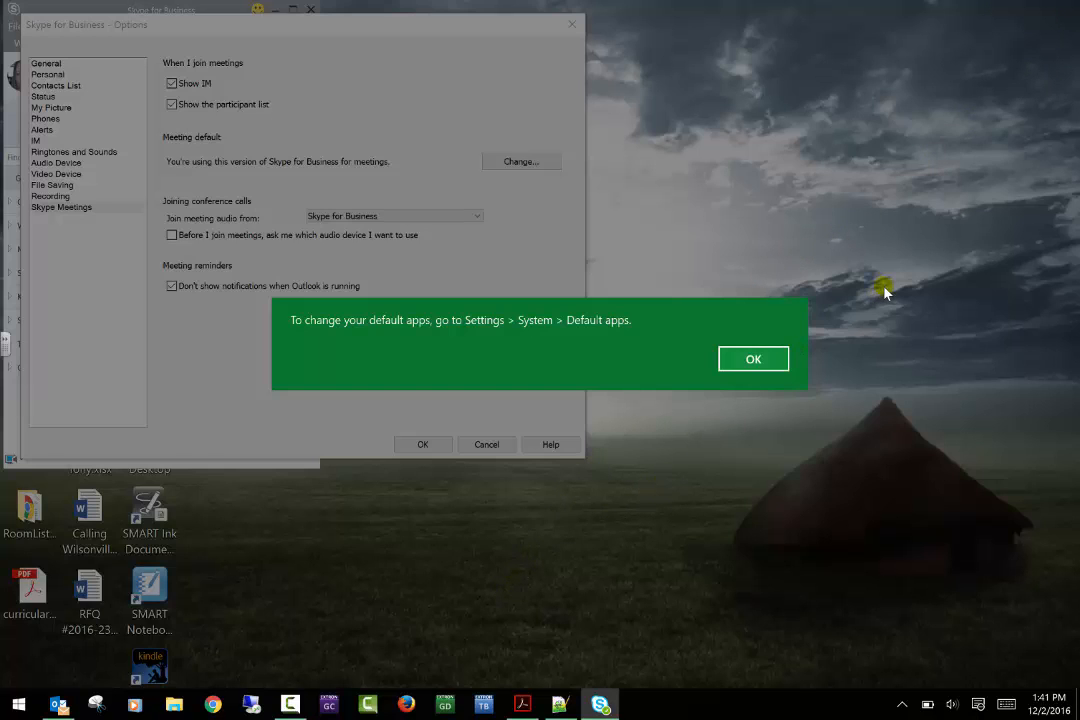
- Dismiss the Settings > System > Default apps notice and close Options with OK
{"action": "left_click", "coordinate": [753, 358]}
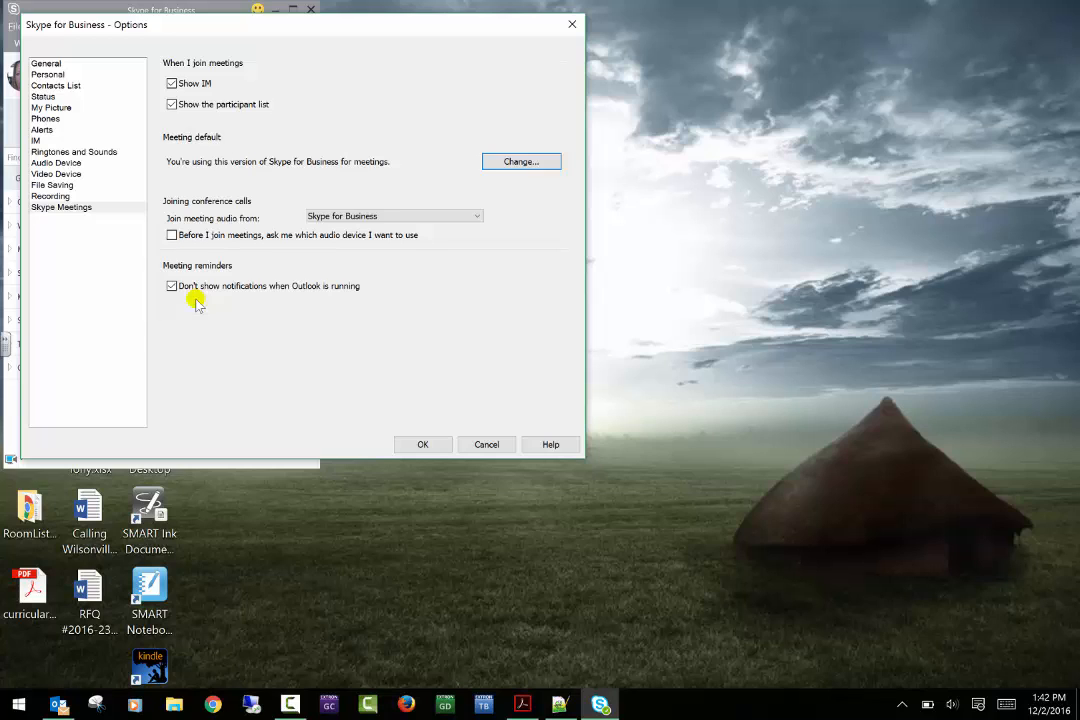
{"action": "left_click", "coordinate": [419, 445]}
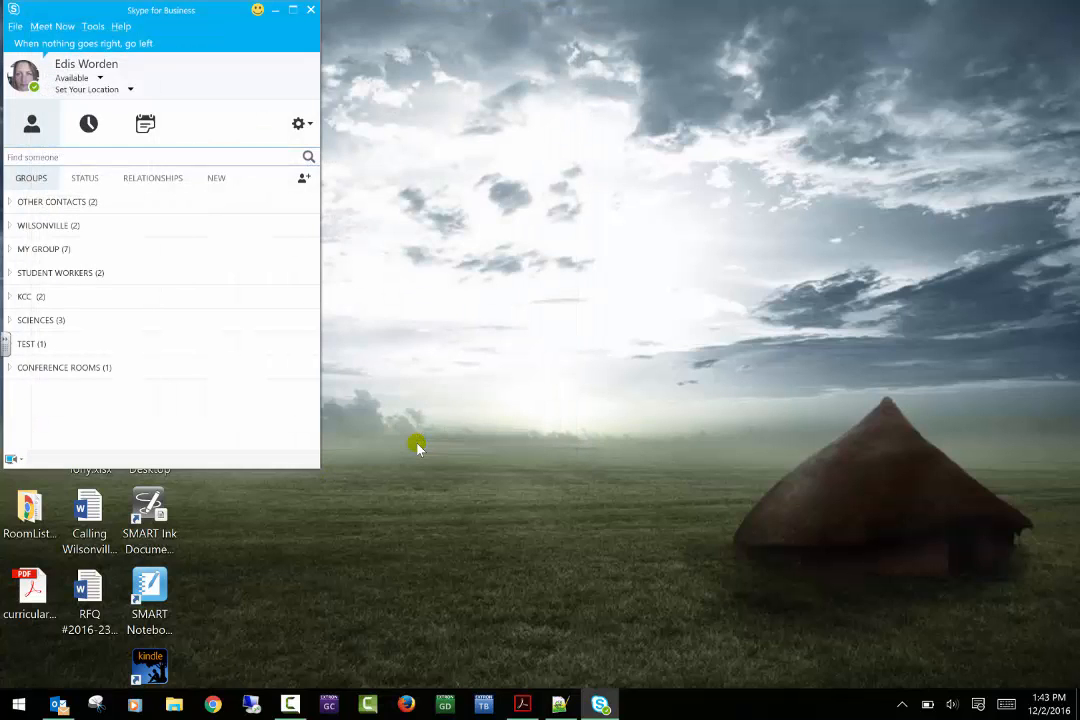